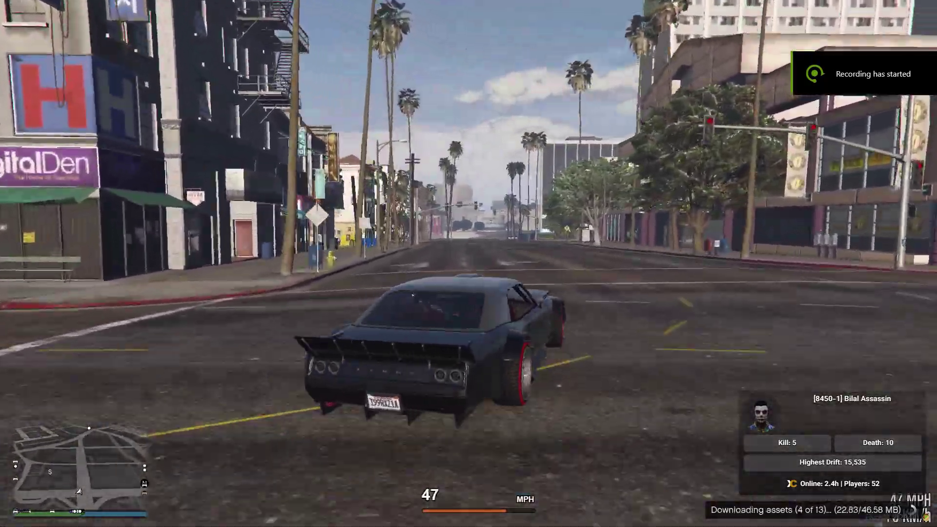
Drive the black muscle car down the street and drift the intersection for a 1,254 score.
key(w)
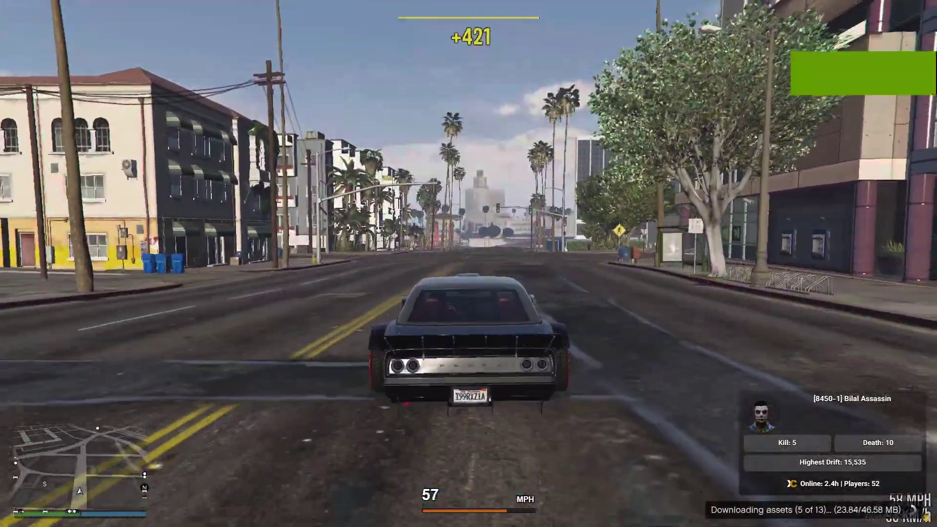
key(w)
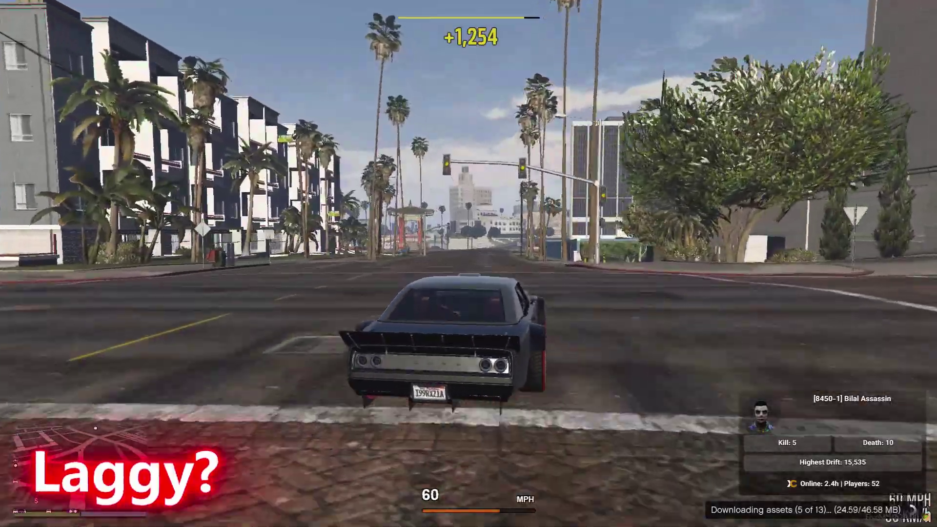
key(w)
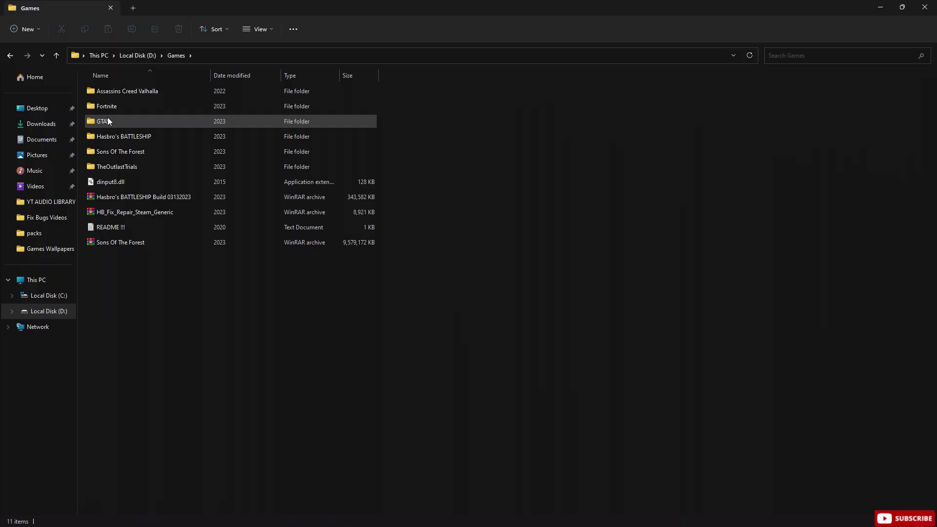
Disable fullscreen optimizations for GTA5 in D:\Games\GTAV through its Compatibility properties.
double_click(108, 122)
scroll(229, 361, down, 3)
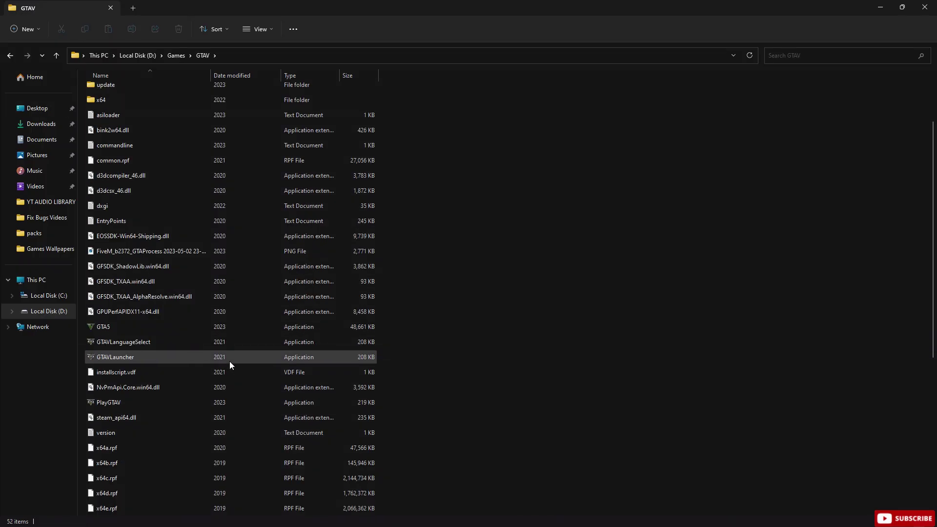
click(97, 280)
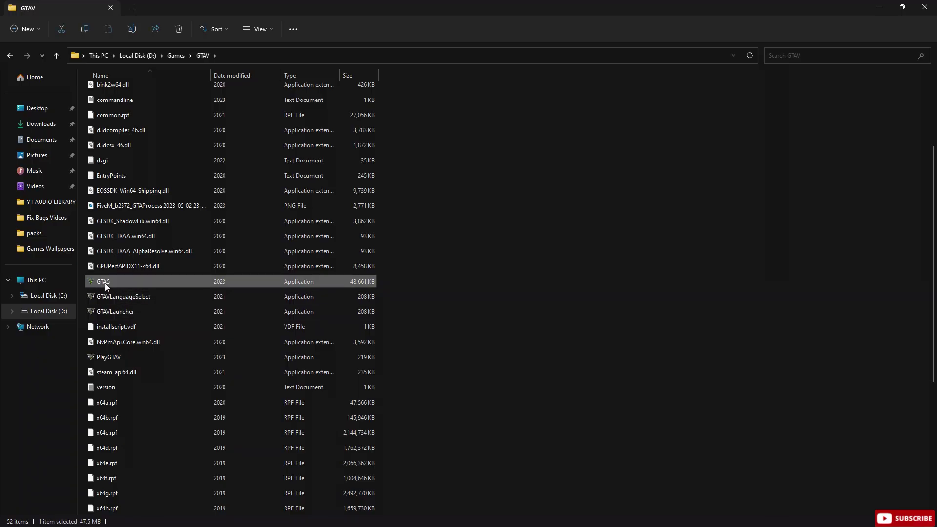
right_click(110, 281)
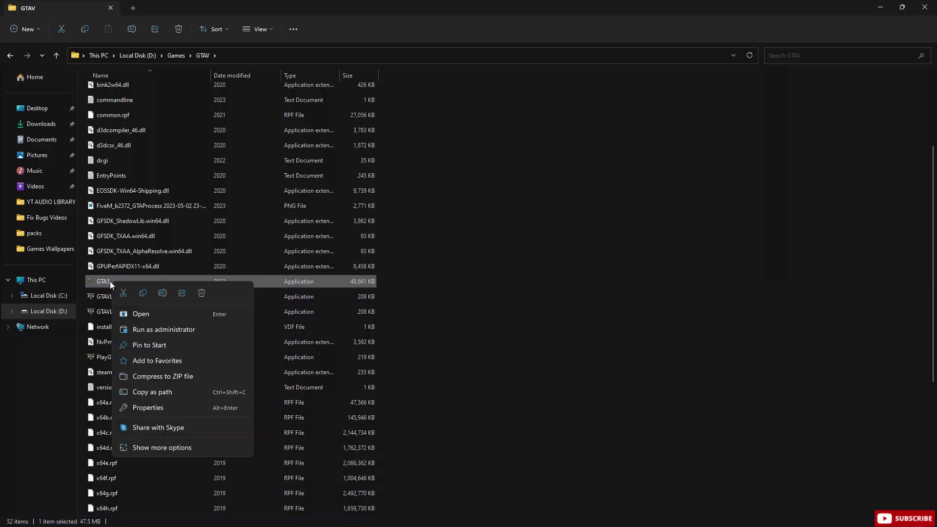
click(149, 449)
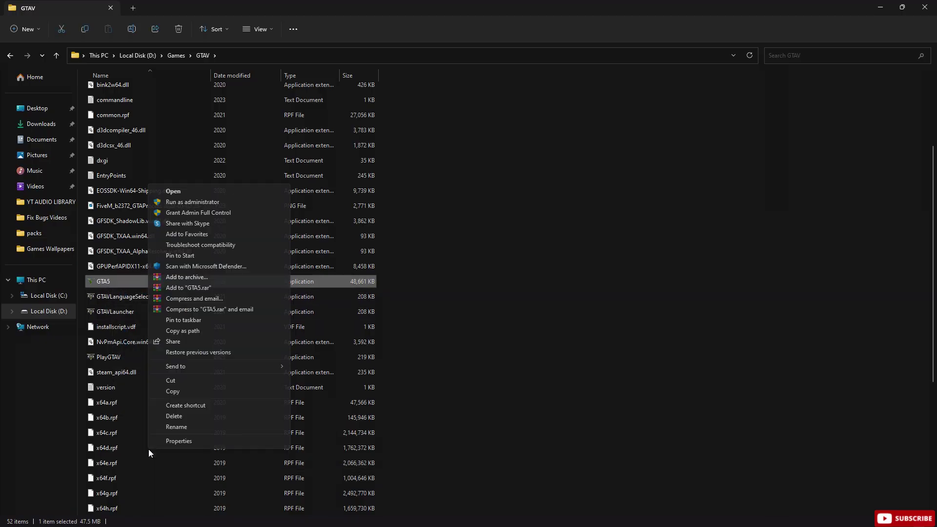
click(173, 443)
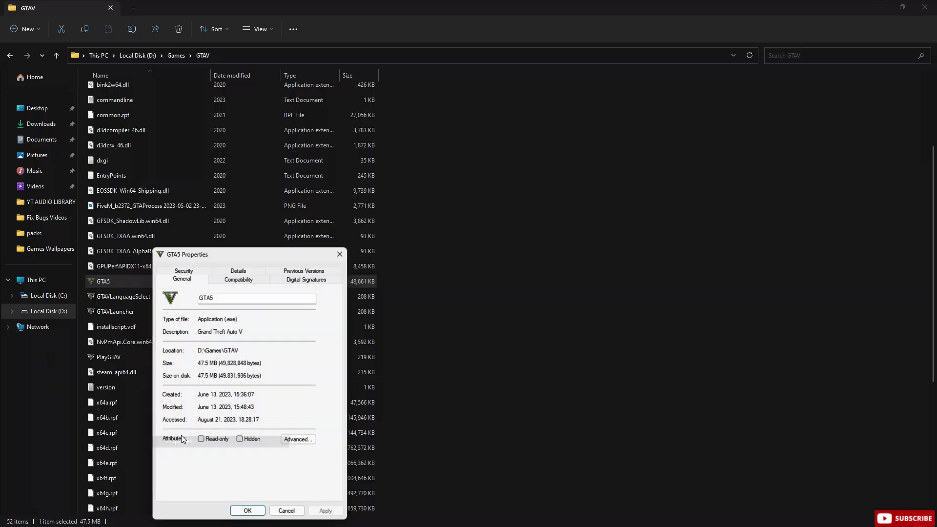
drag(243, 255, 397, 148)
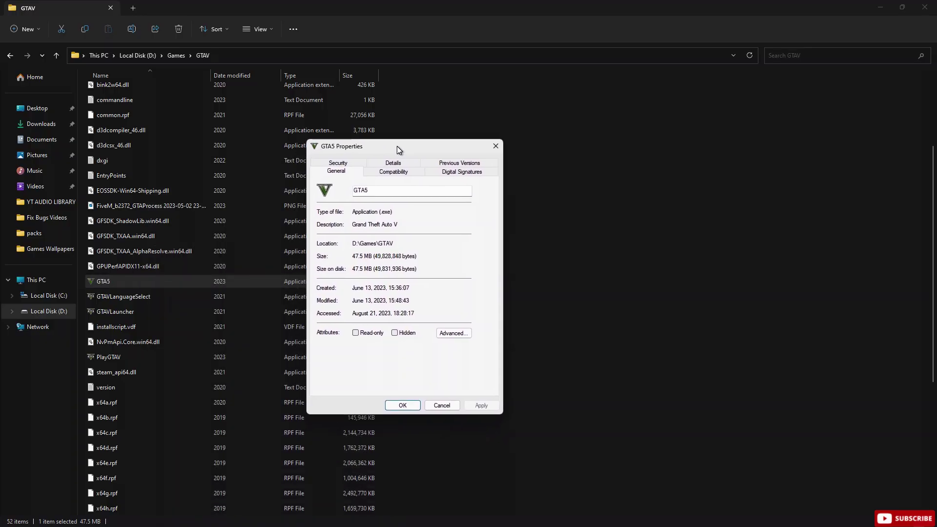
click(395, 172)
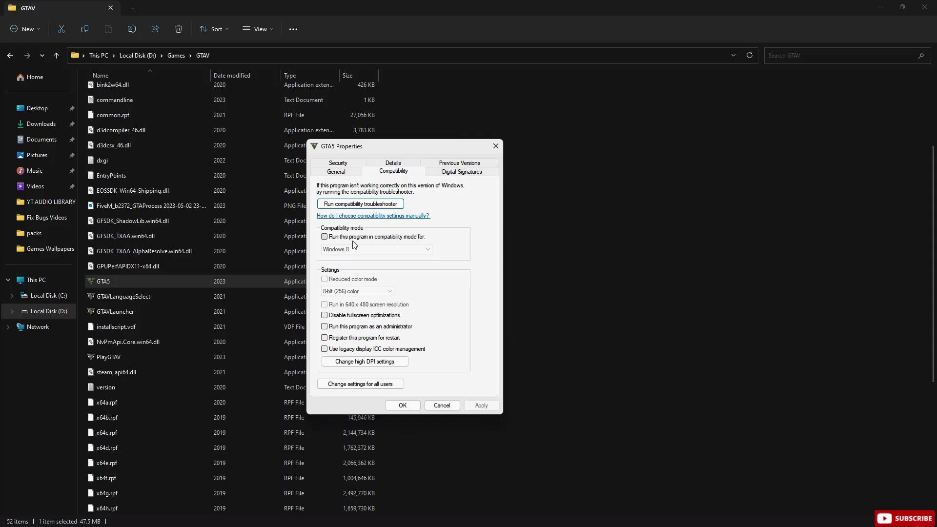
click(325, 315)
click(480, 405)
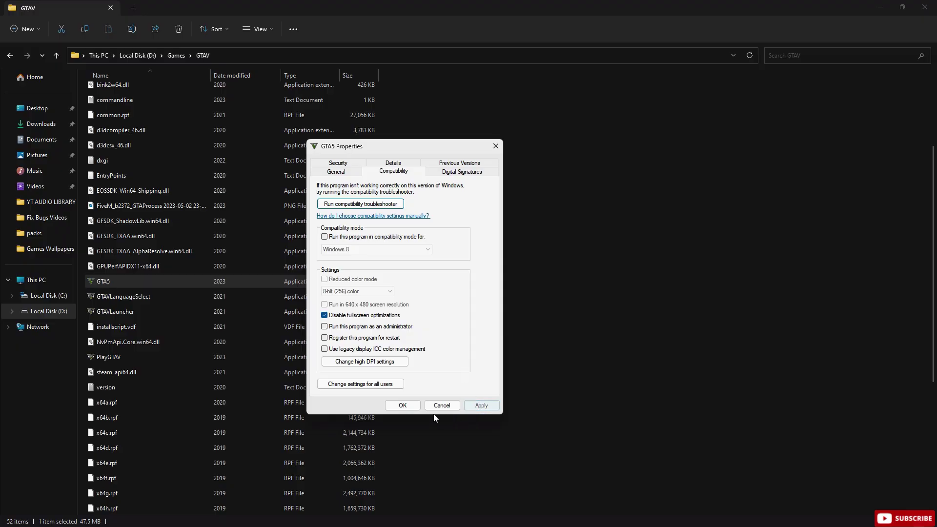
click(402, 406)
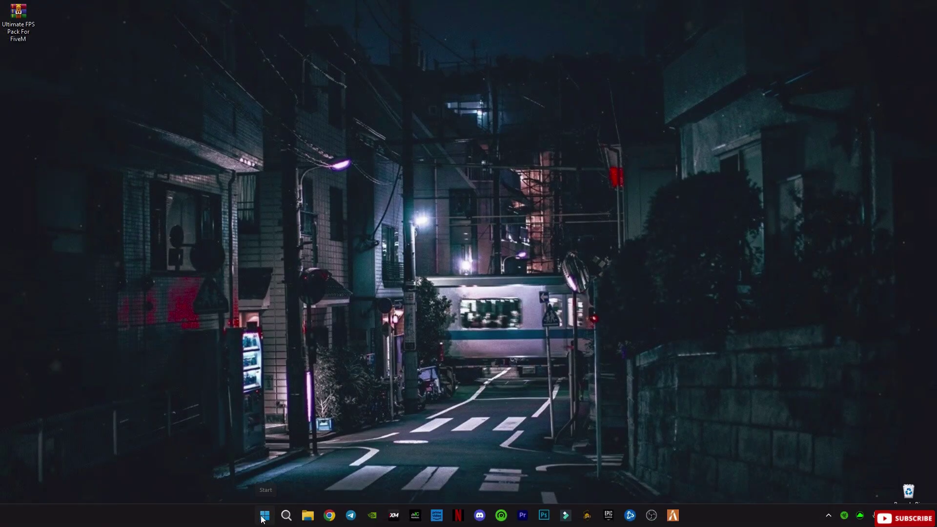
Open the AppData folder by running 'appdata' from the Start button's Run dialog.
right_click(263, 517)
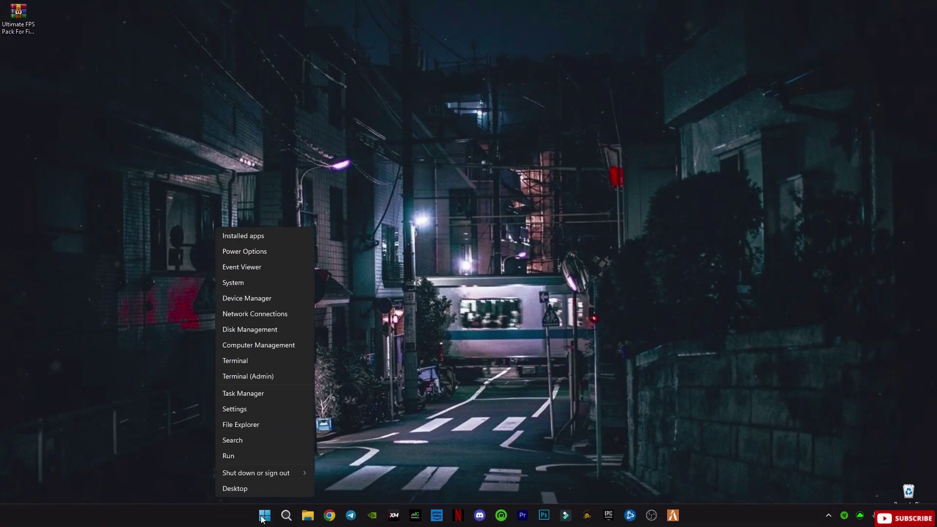
click(232, 454)
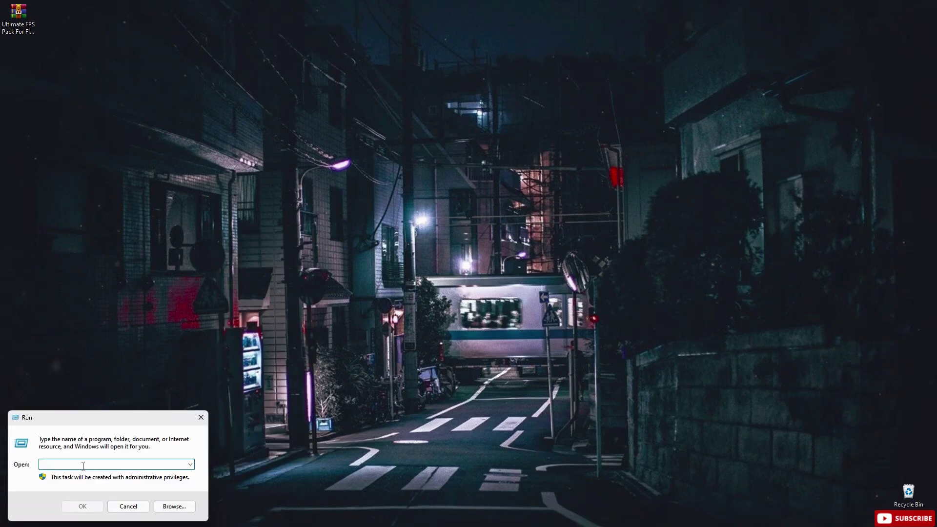
text(a)
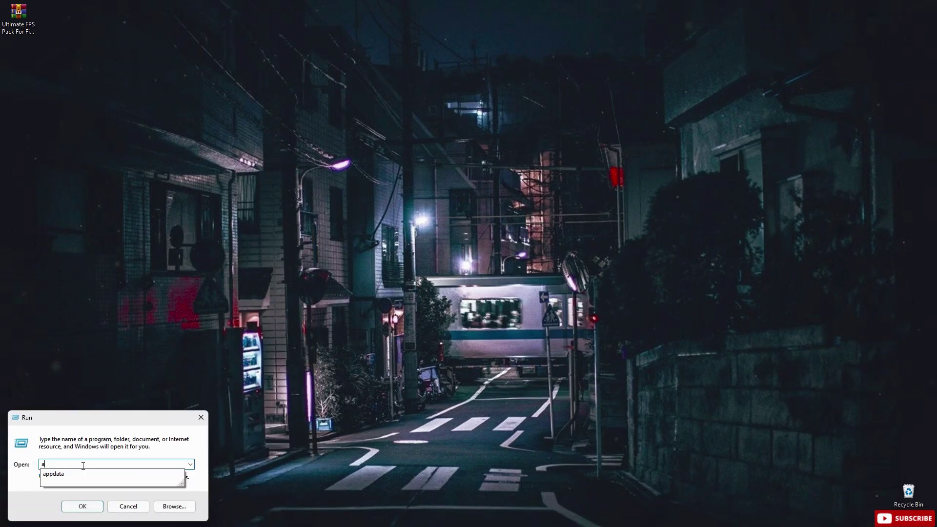
text(ppdata)
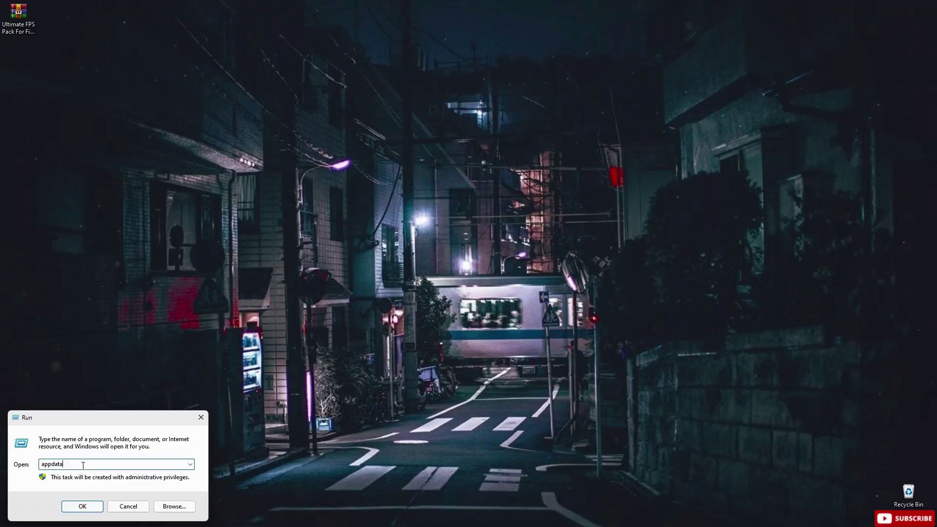
key(Return)
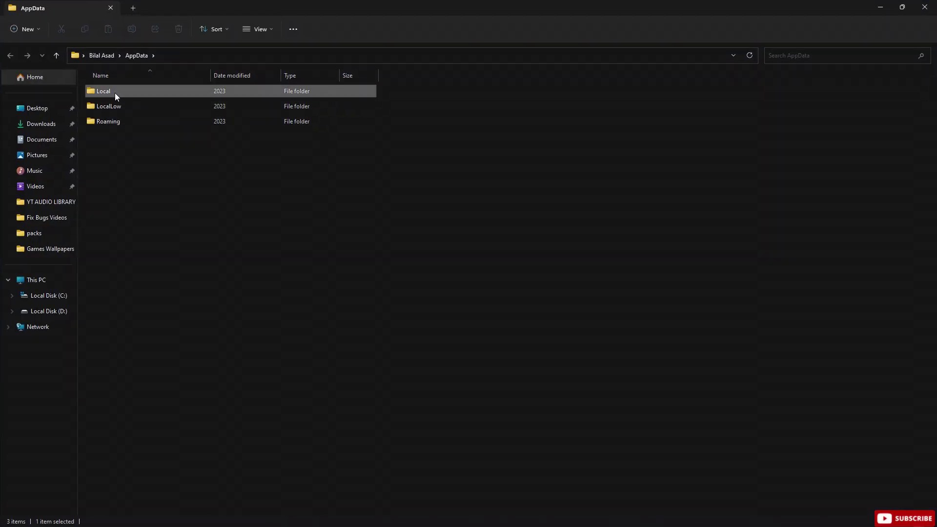
Disable fullscreen optimizations for FiveM.exe in AppData\Local\FiveM through its Compatibility properties.
double_click(115, 94)
click(111, 398)
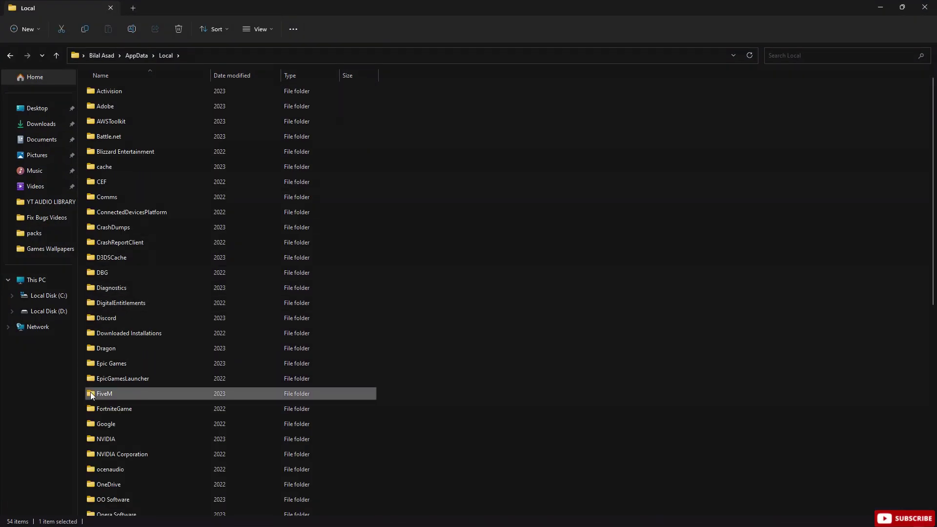
double_click(110, 395)
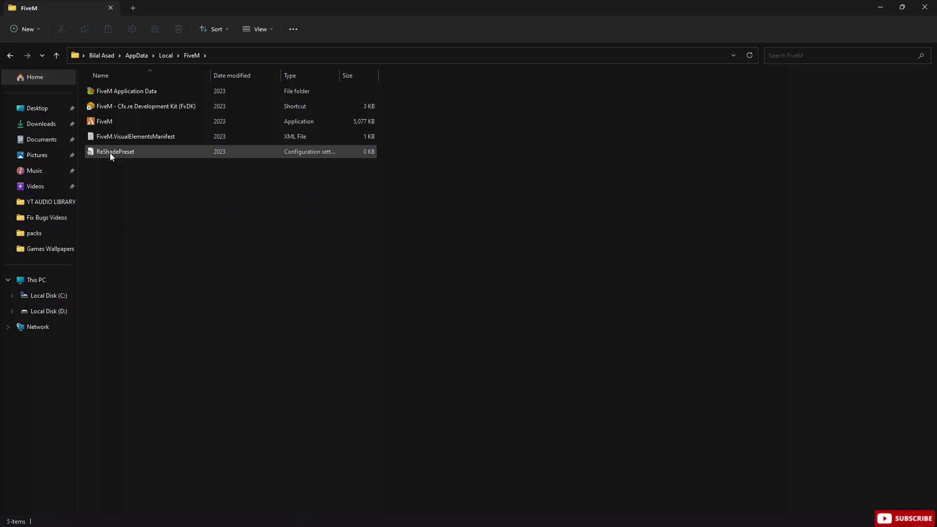
right_click(114, 121)
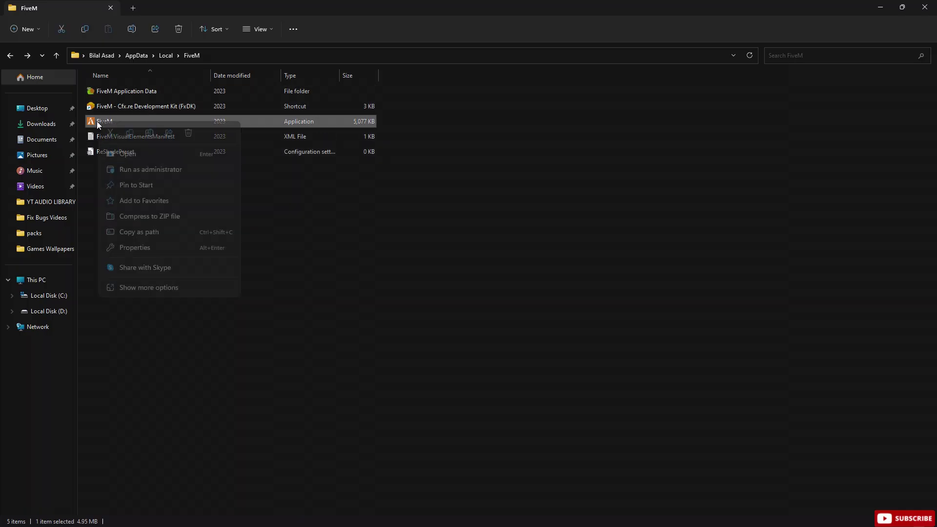
click(134, 288)
click(164, 281)
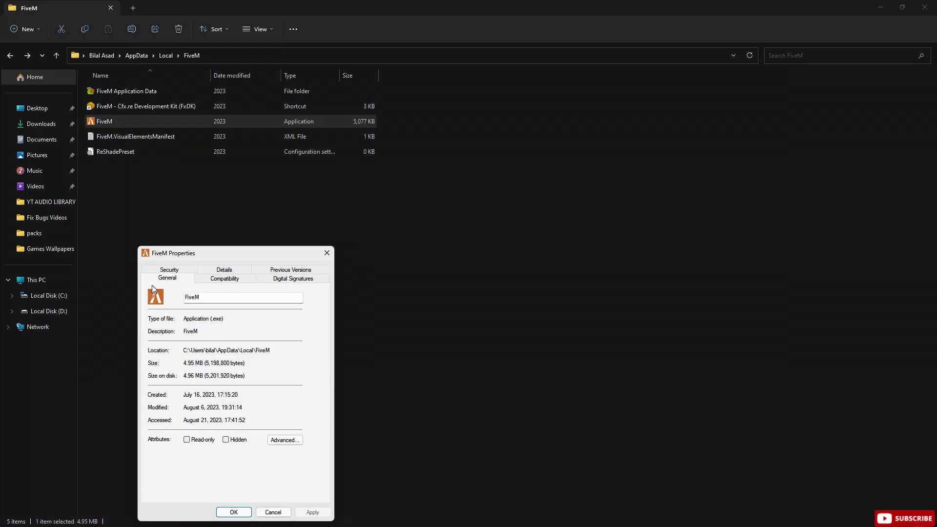
click(233, 282)
drag(237, 255, 361, 195)
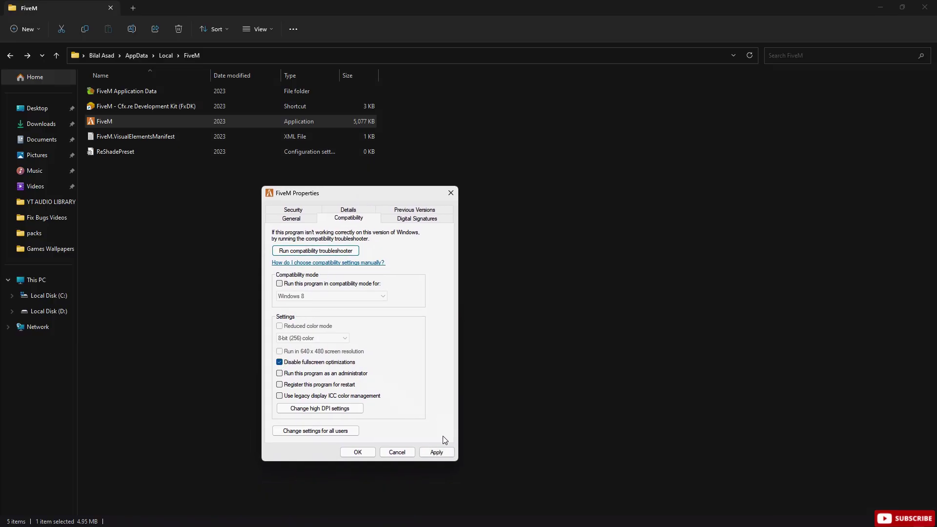
click(437, 452)
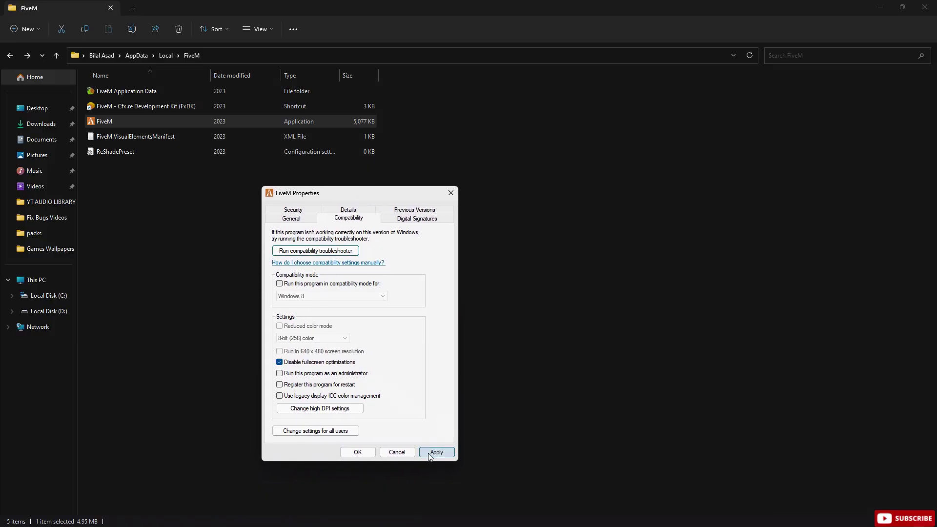
click(358, 453)
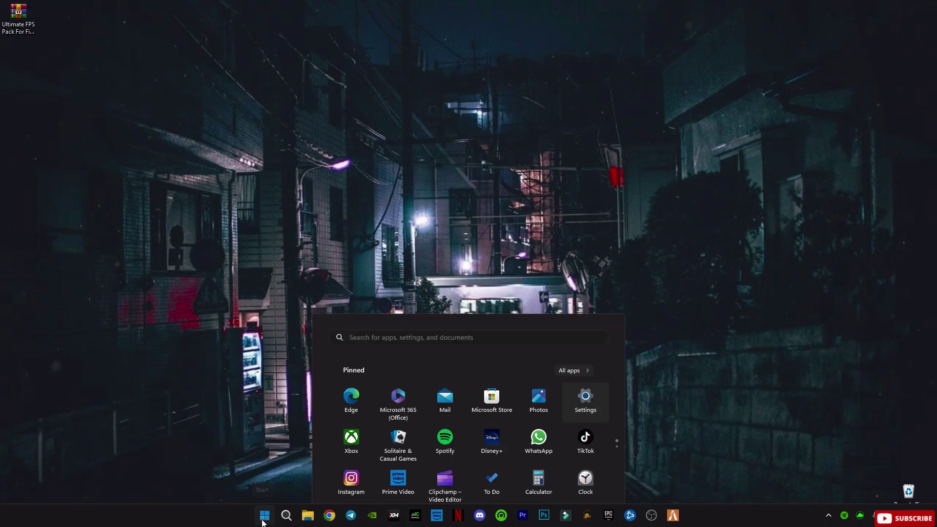
Check Xbox Game Bar, confirm Game Mode is On, and reach the Graphics page.
click(586, 232)
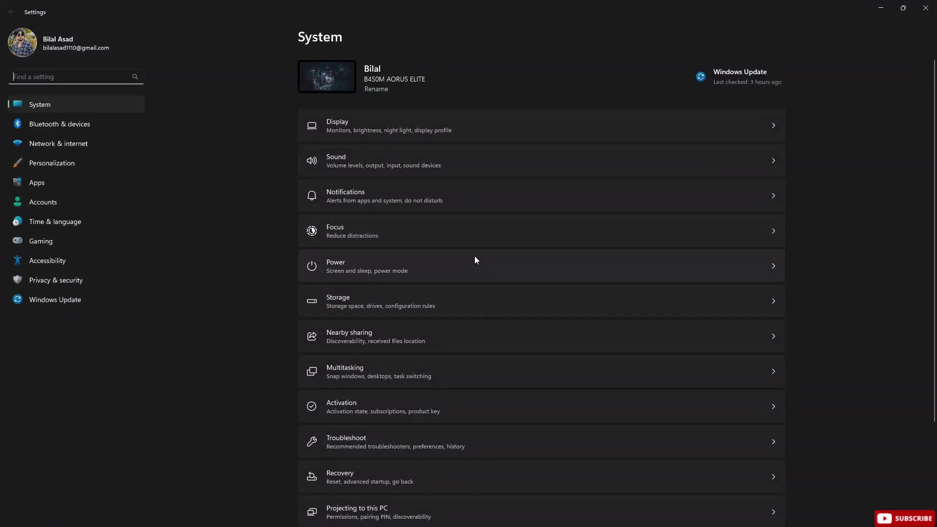
click(45, 242)
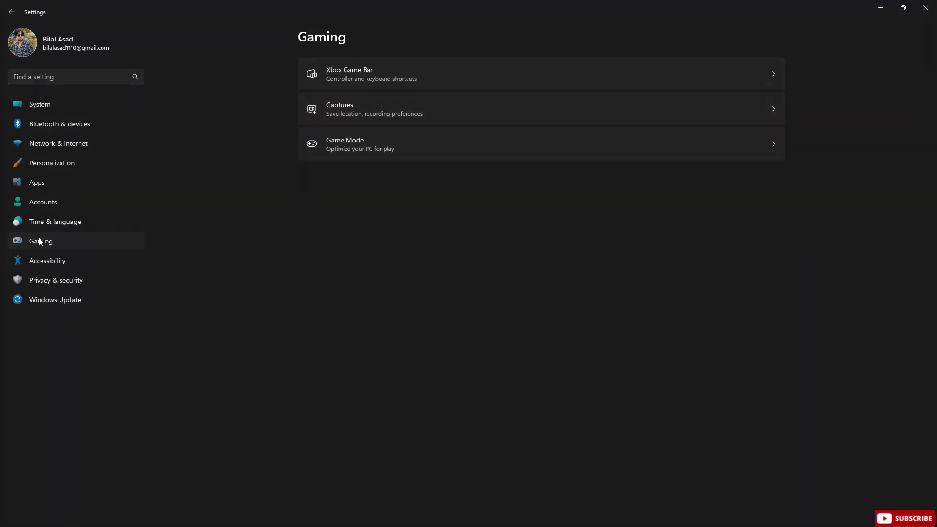
click(368, 72)
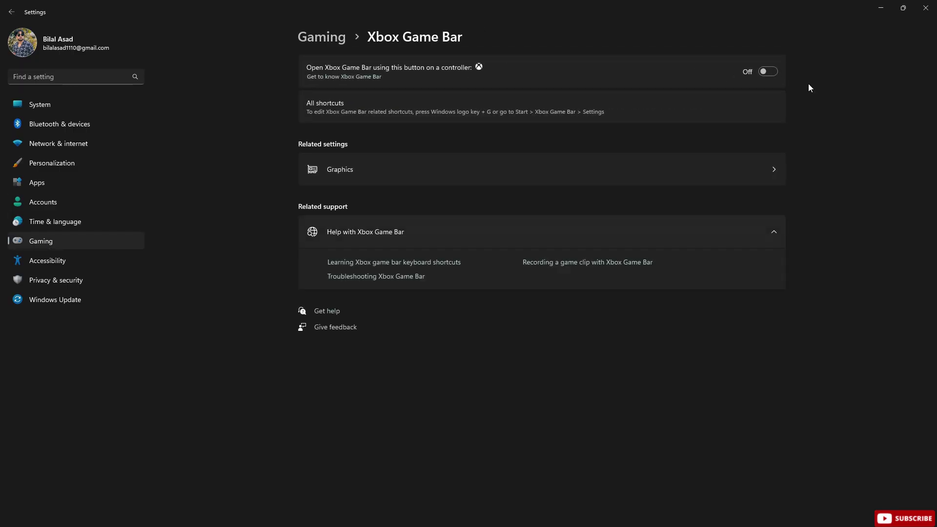
key(alt+Left)
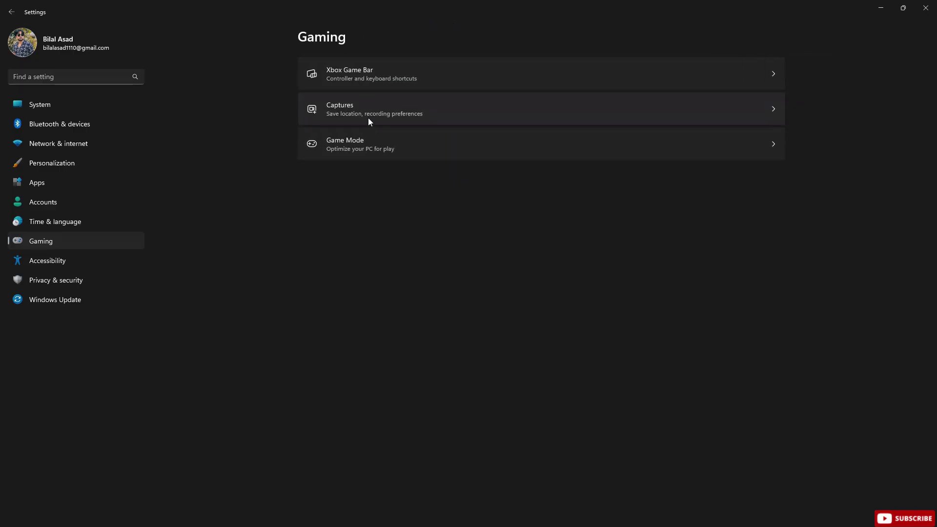
click(348, 145)
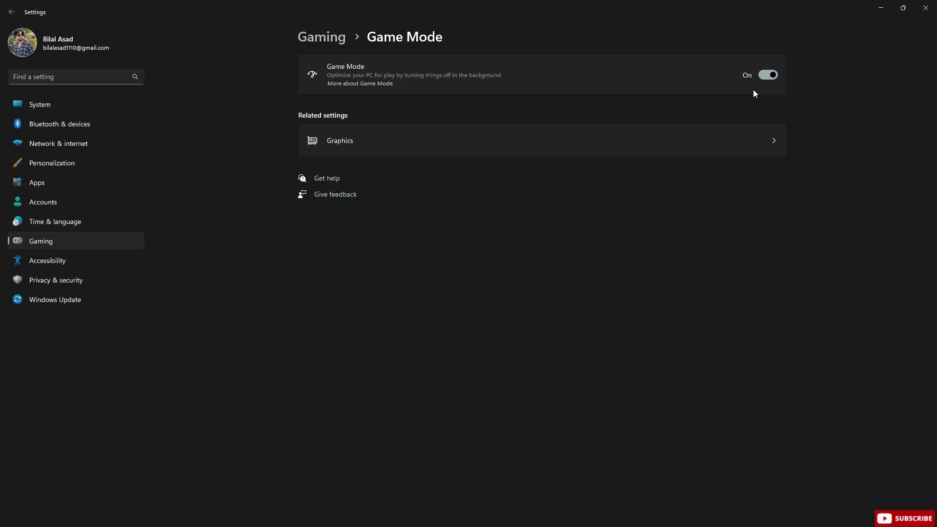
click(354, 142)
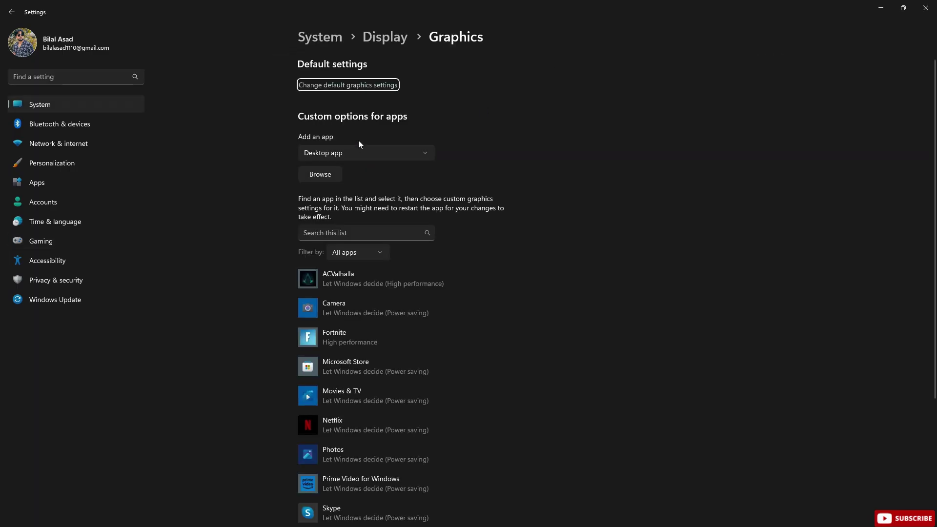
Add D:\Games\GTAV\GTA5 to the graphics app list and choose High performance for it.
click(320, 174)
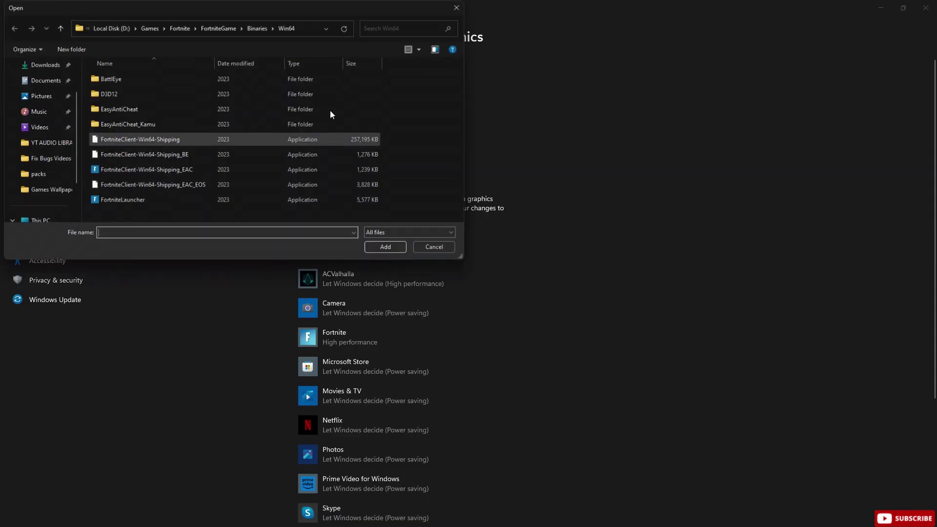
click(51, 205)
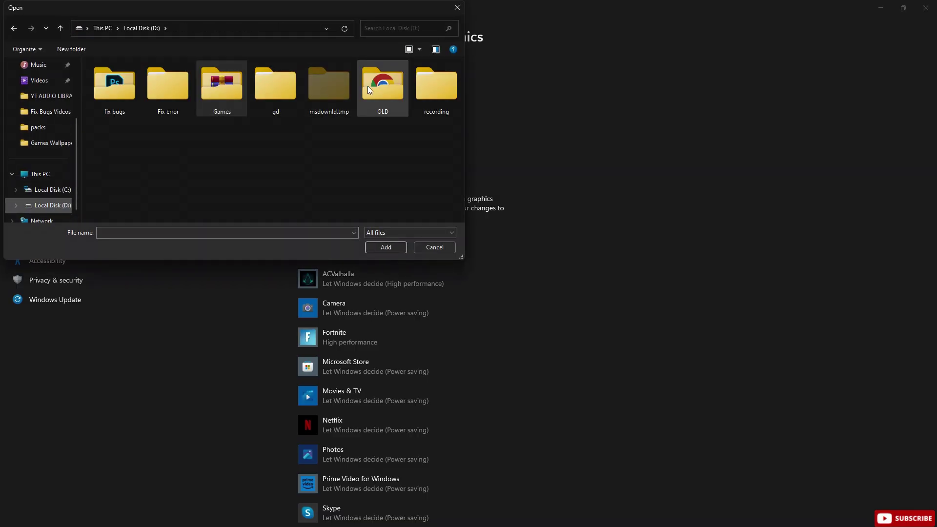
double_click(246, 95)
double_click(107, 109)
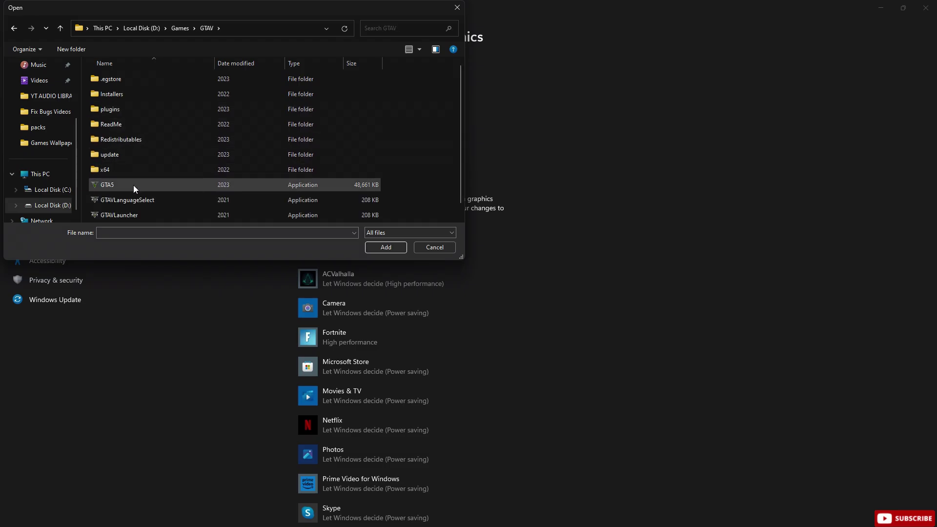
click(107, 185)
click(386, 246)
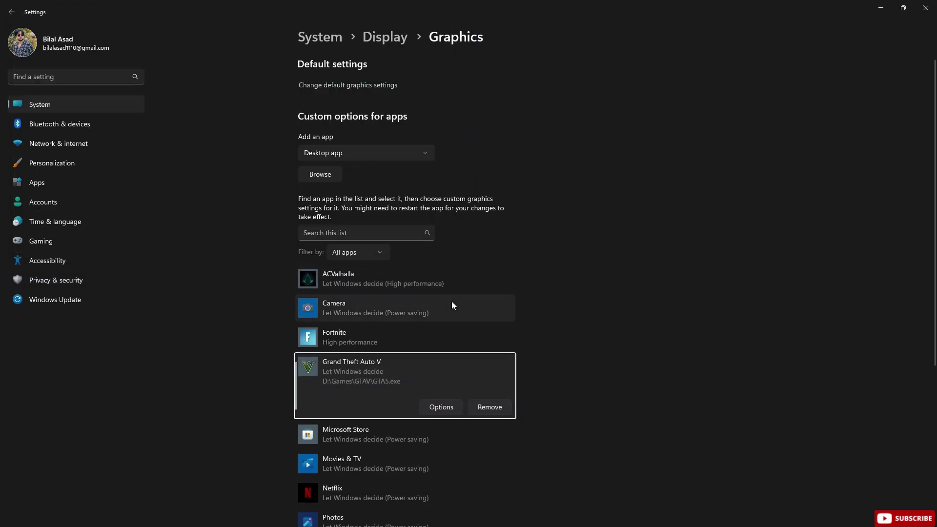
click(433, 407)
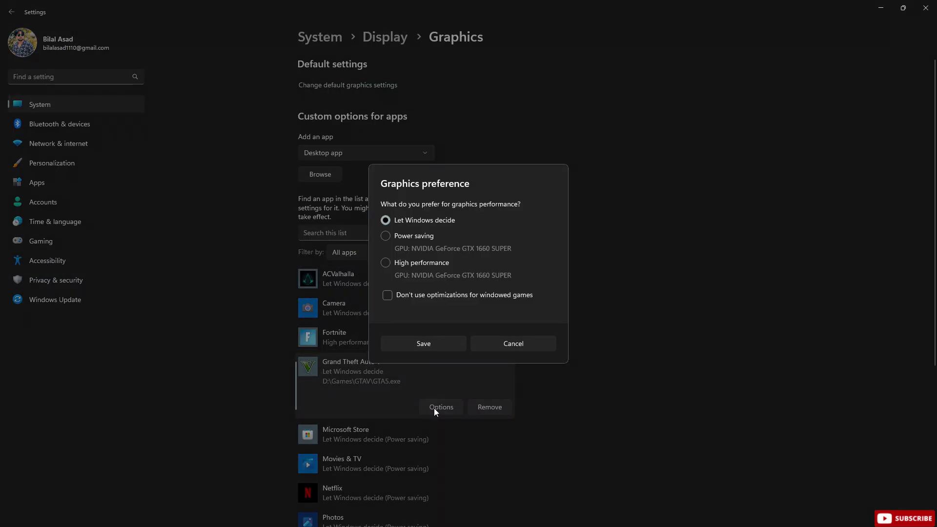
click(386, 263)
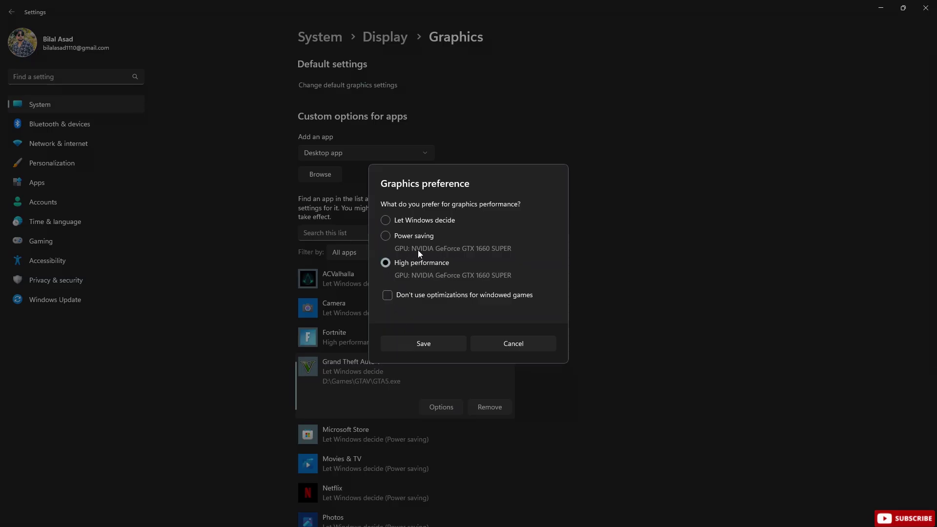
Save the game's High performance preference and start a new High performance-based power plan.
click(425, 346)
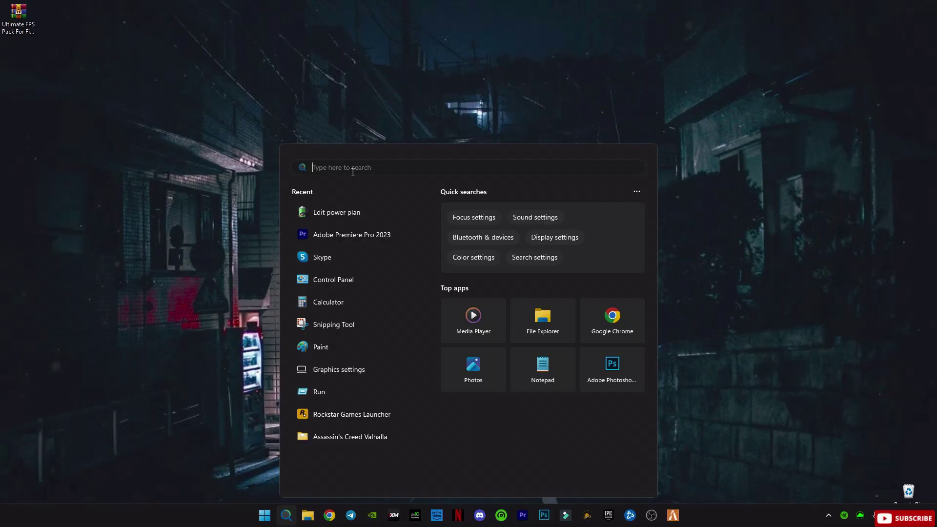
text(power pla)
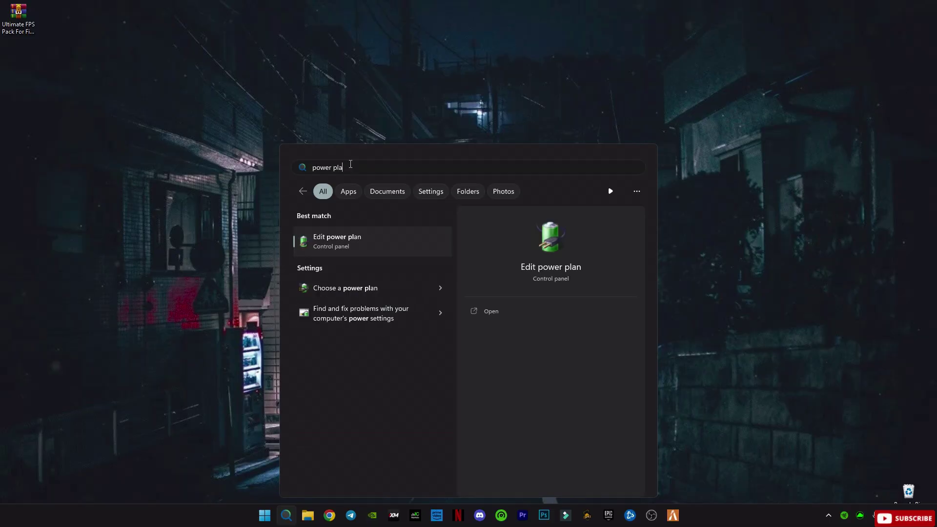
text(n)
click(340, 240)
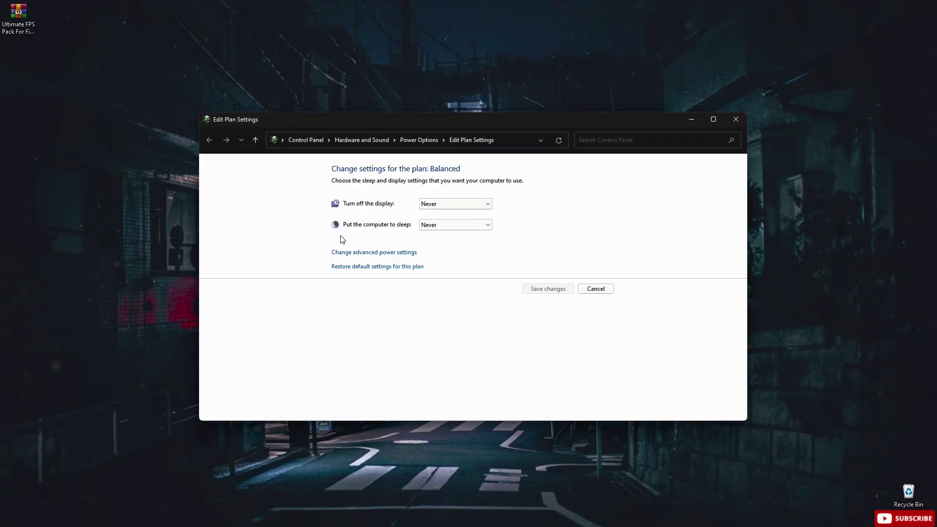
click(419, 140)
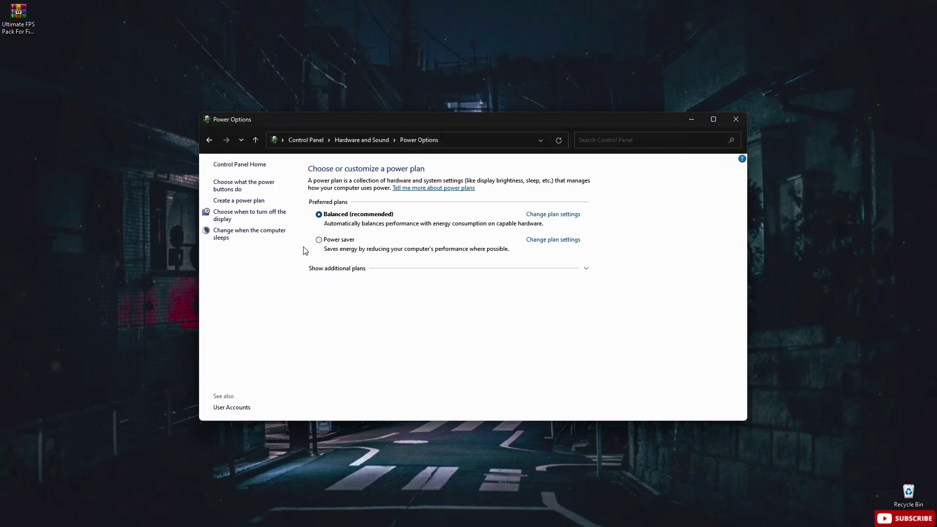
click(242, 201)
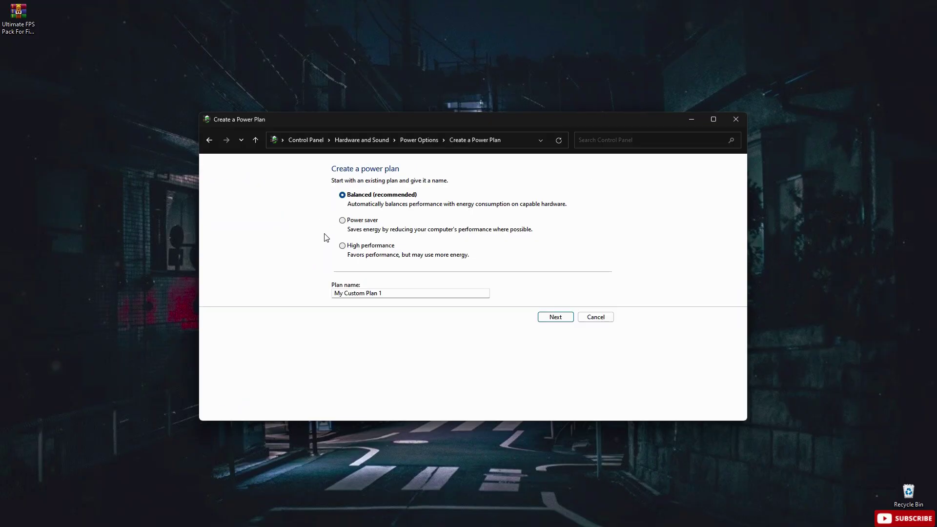
click(341, 245)
Name the plan 'gaming', set display-off and sleep to Never, and create it.
drag(381, 293, 293, 297)
text(gaming)
click(555, 317)
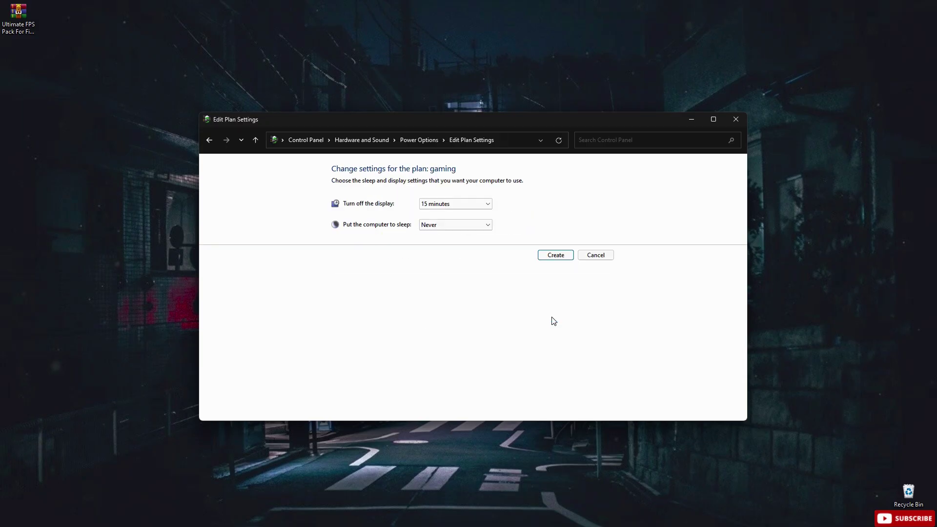
click(456, 203)
click(435, 325)
click(456, 225)
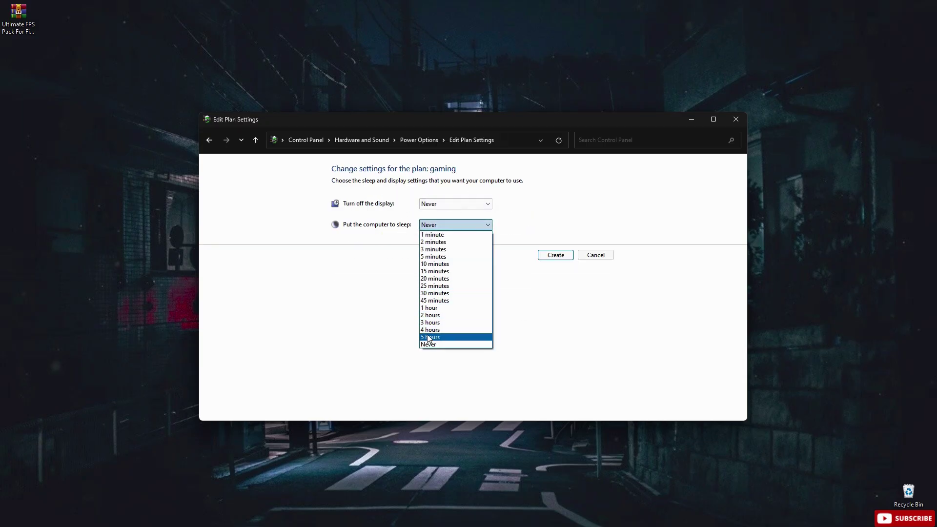
click(436, 346)
click(556, 255)
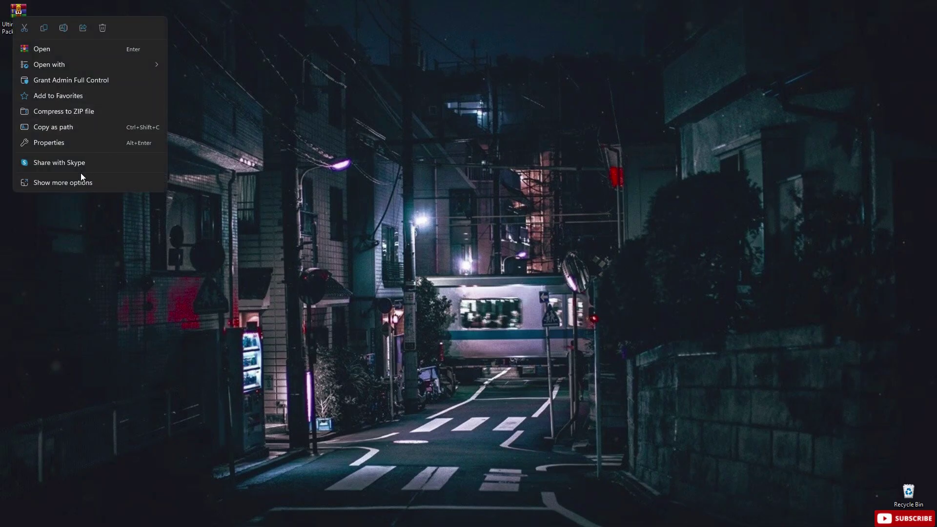
Extract the Ultimate FPS Pack For FiveM archive to a new desktop folder with WinRAR.
click(48, 181)
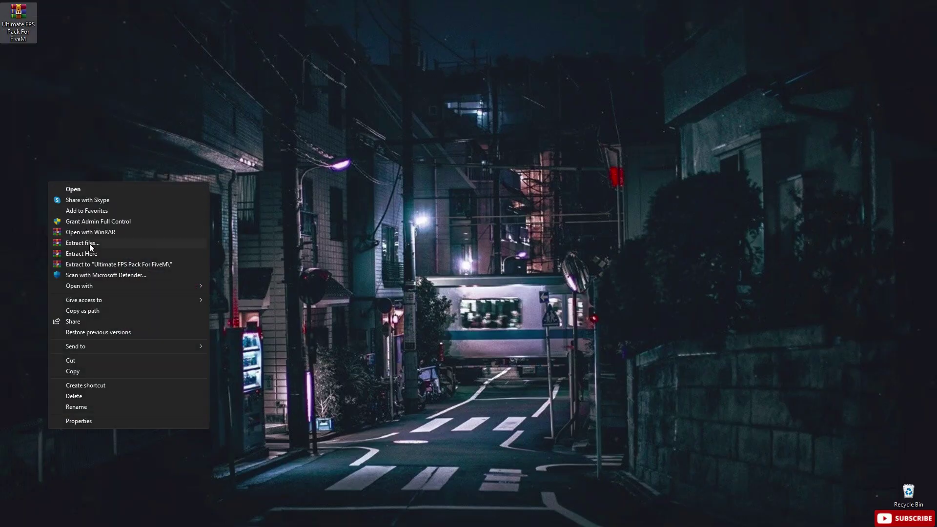
click(92, 254)
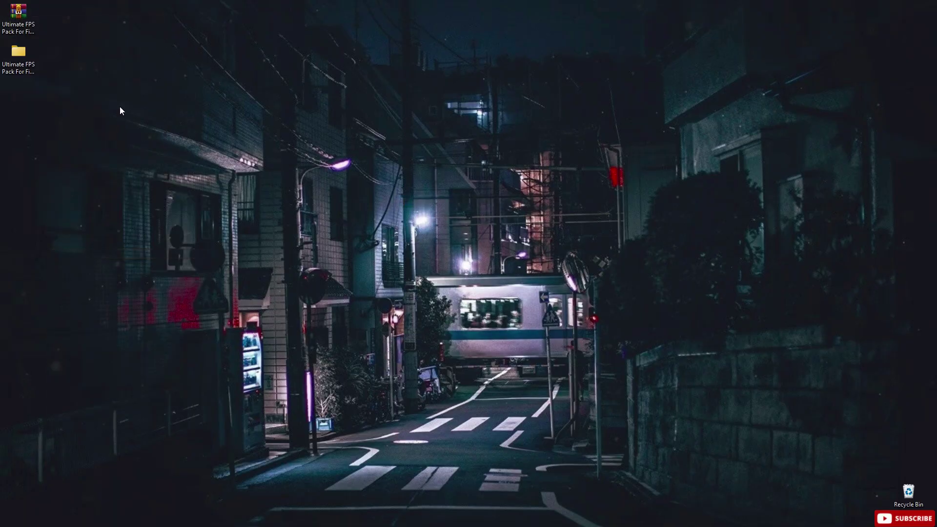
Open the extracted FPS pack and merge the Disable Hibernate registry tweak.
double_click(32, 58)
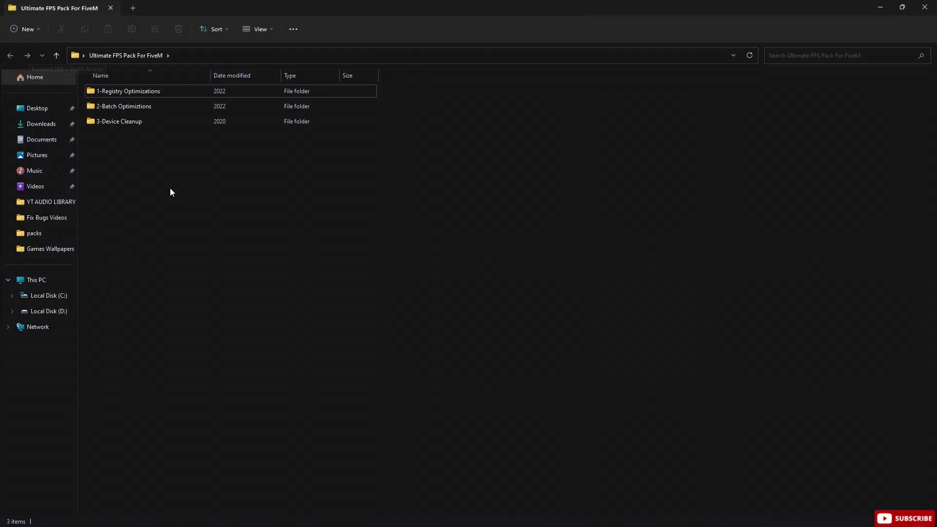
mouse_move(193, 216)
mouse_down()
mouse_move(129, 120)
mouse_move(118, 84)
mouse_up()
click(113, 210)
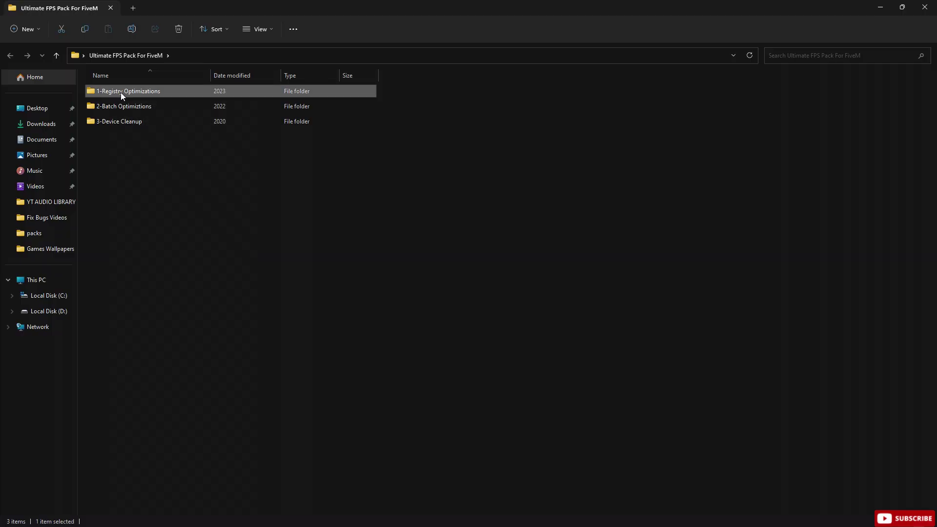
double_click(120, 92)
click(120, 93)
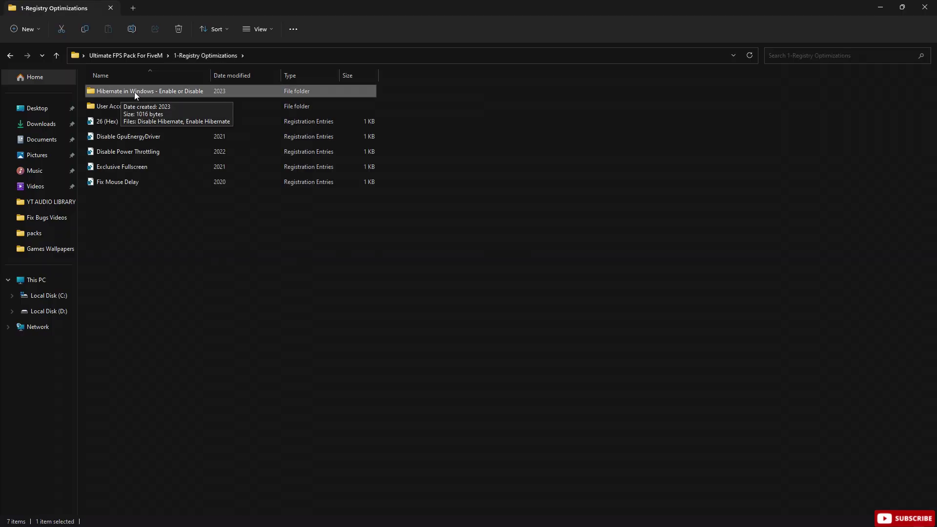
double_click(134, 91)
double_click(132, 95)
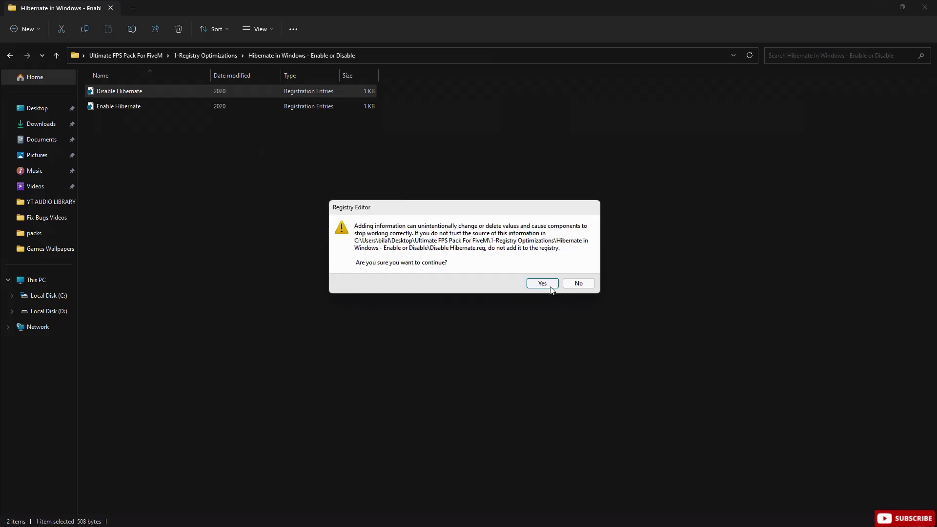
click(582, 287)
click(9, 54)
Merge the Disable User Account Control registry tweak.
double_click(114, 108)
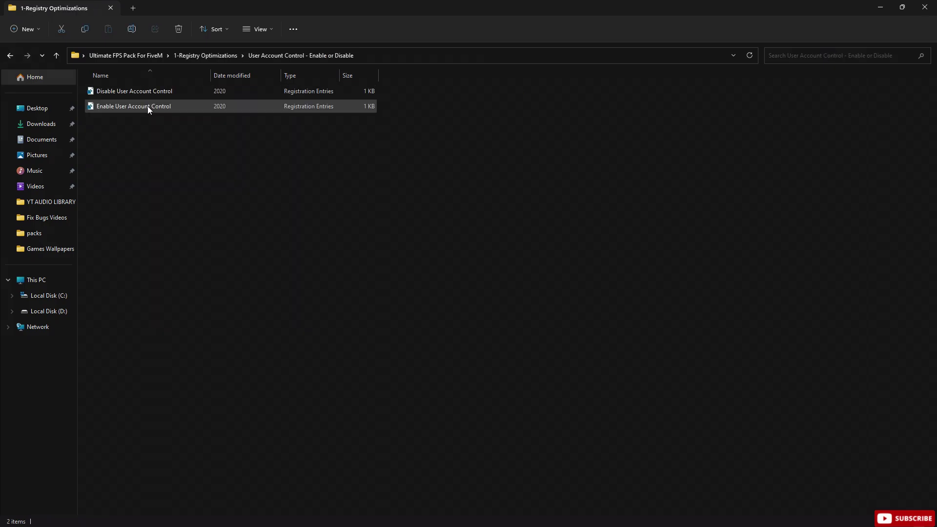
double_click(147, 106)
click(553, 286)
click(572, 268)
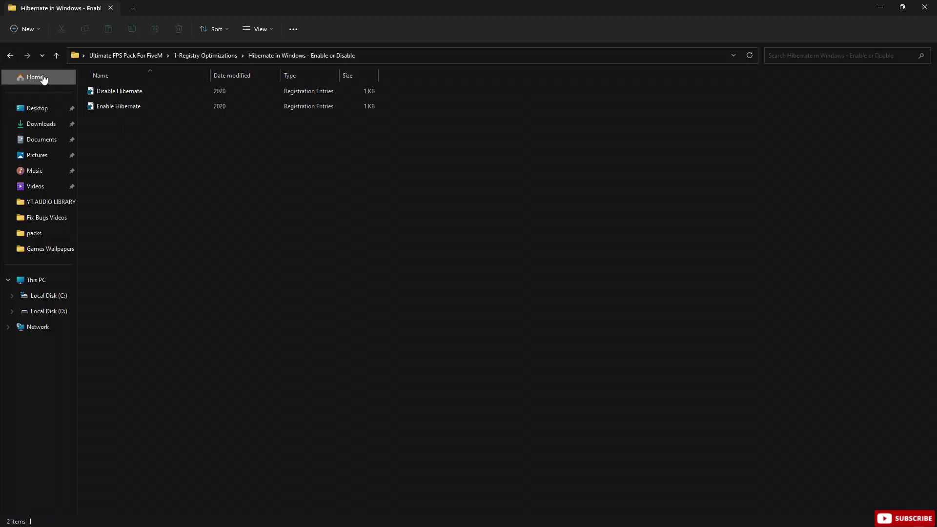
click(10, 56)
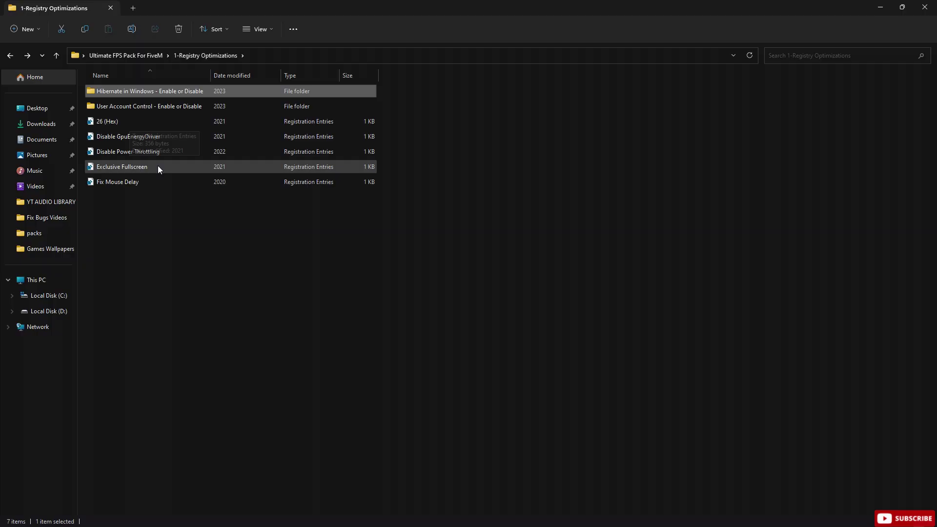
Merge the 26 (Hex), GpuEnergyDriver, Power Throttling, Exclusive Fullscreen and Mouse Delay tweaks.
drag(96, 118, 133, 238)
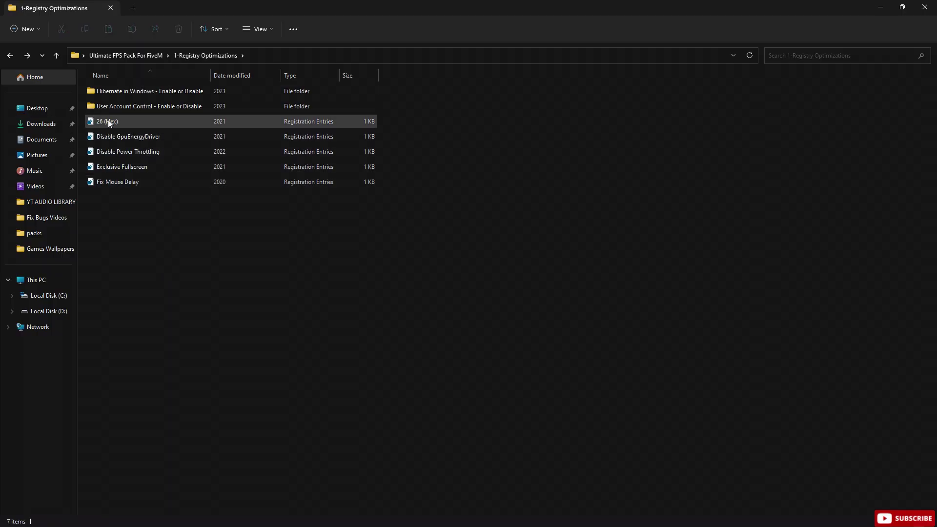
double_click(107, 122)
click(543, 284)
double_click(128, 136)
click(544, 283)
key(Return)
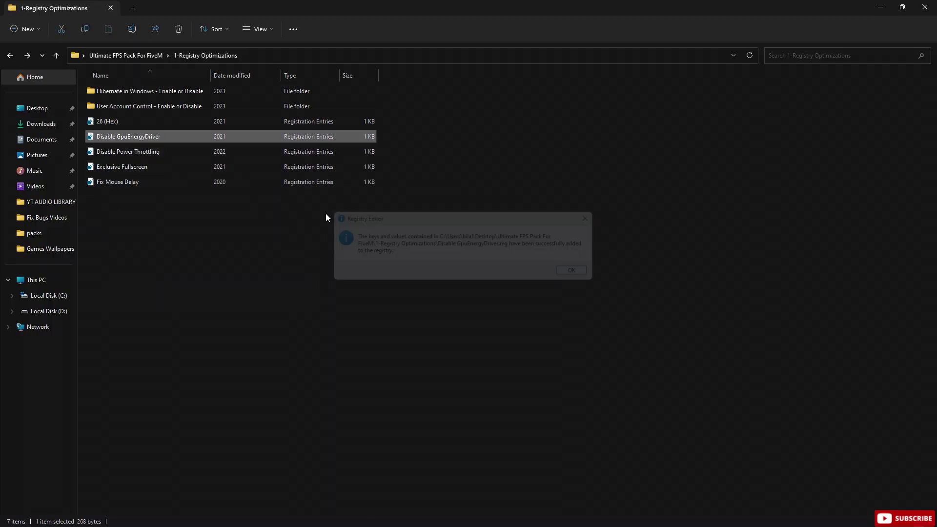
double_click(128, 151)
key(Return)
key(Return)
double_click(122, 167)
key(Return)
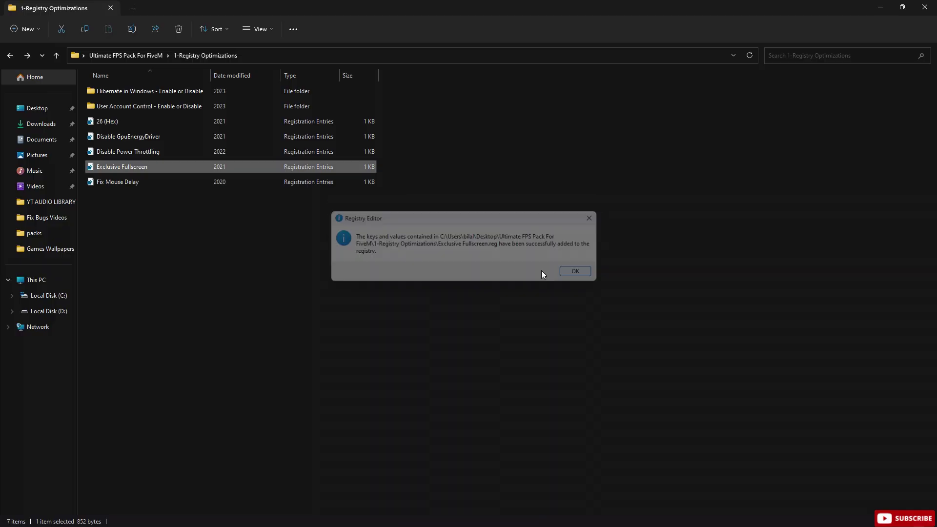
key(Return)
double_click(117, 182)
key(Return)
key(Return)
Run the Clean Temporary Files script in 2-Batch Optimiztions, answering both key prompts.
click(9, 56)
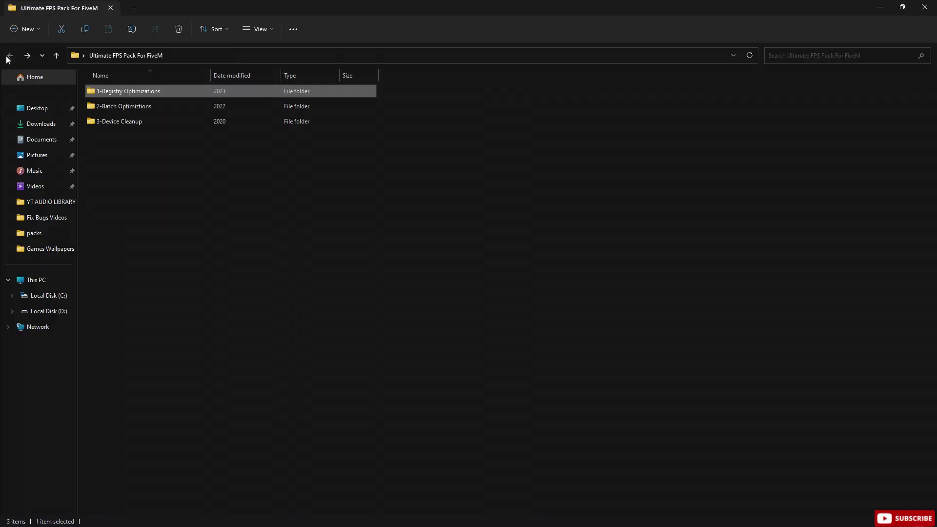
click(117, 106)
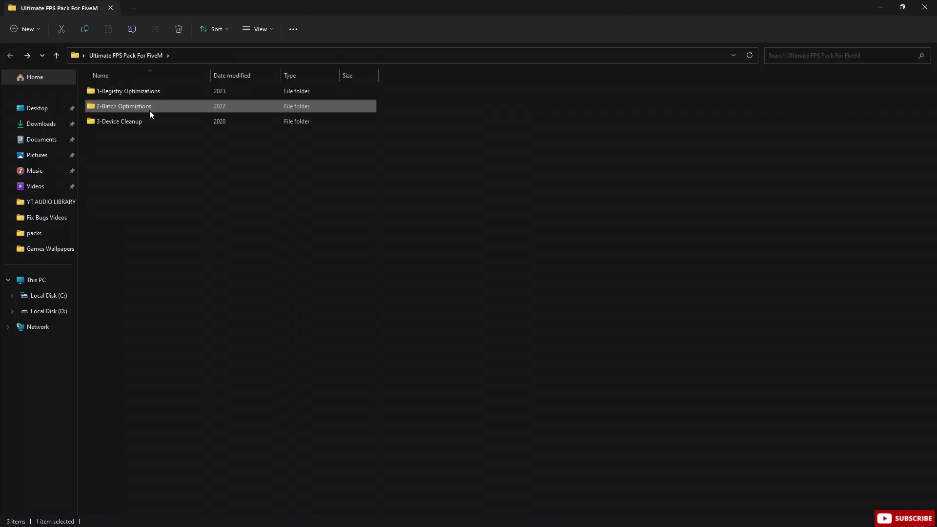
double_click(149, 110)
click(120, 96)
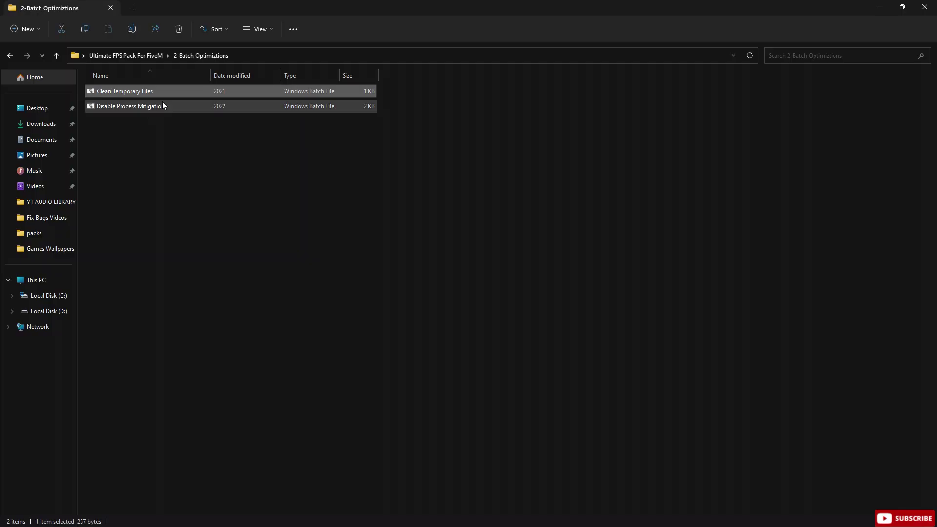
double_click(147, 92)
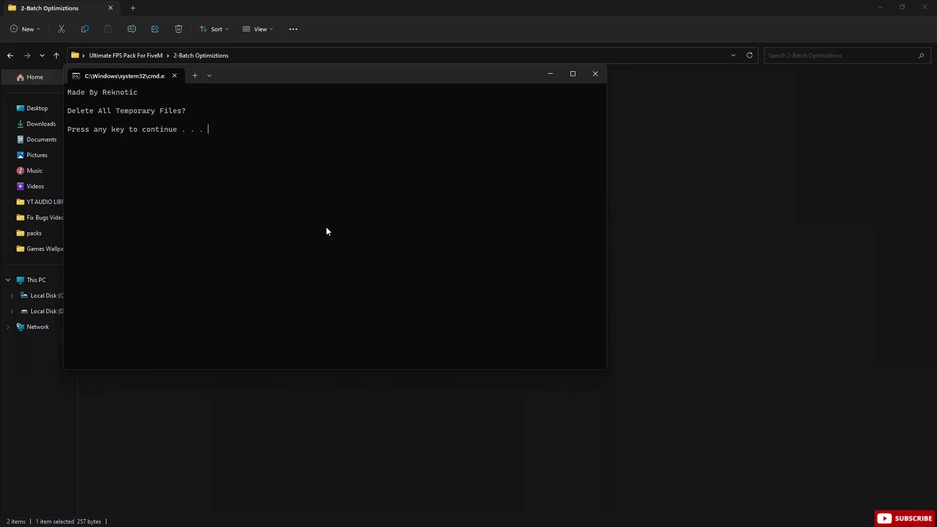
key(Return)
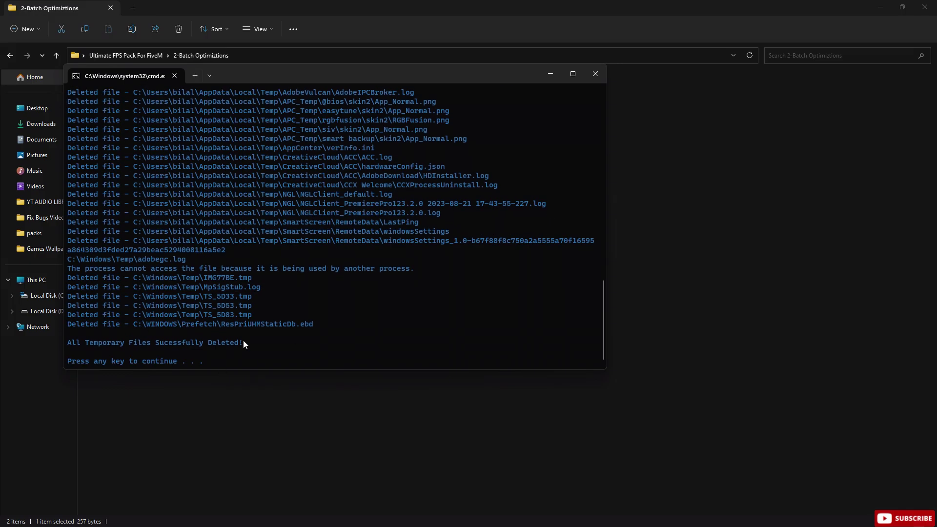
key(Return)
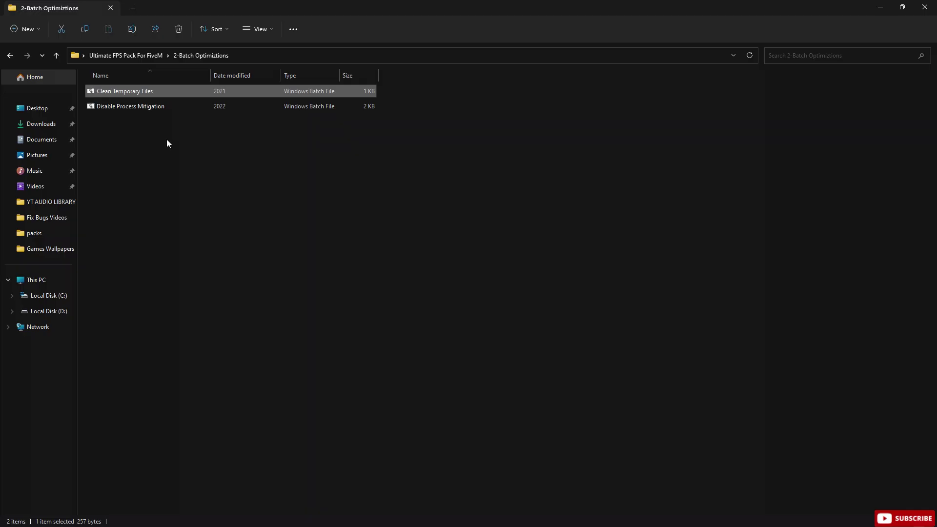
Return to the FPS pack folder and select the 3-Device Cleanup folder.
click(10, 57)
double_click(134, 110)
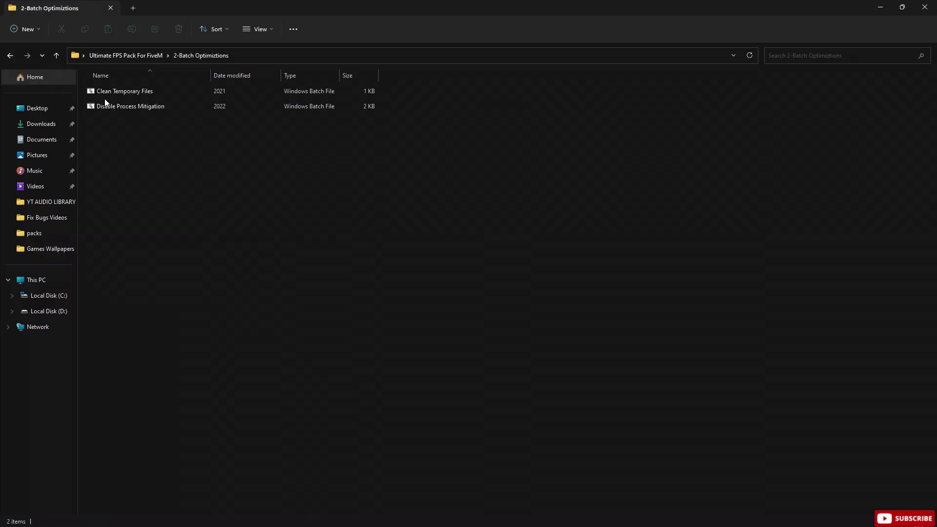
click(105, 104)
click(11, 56)
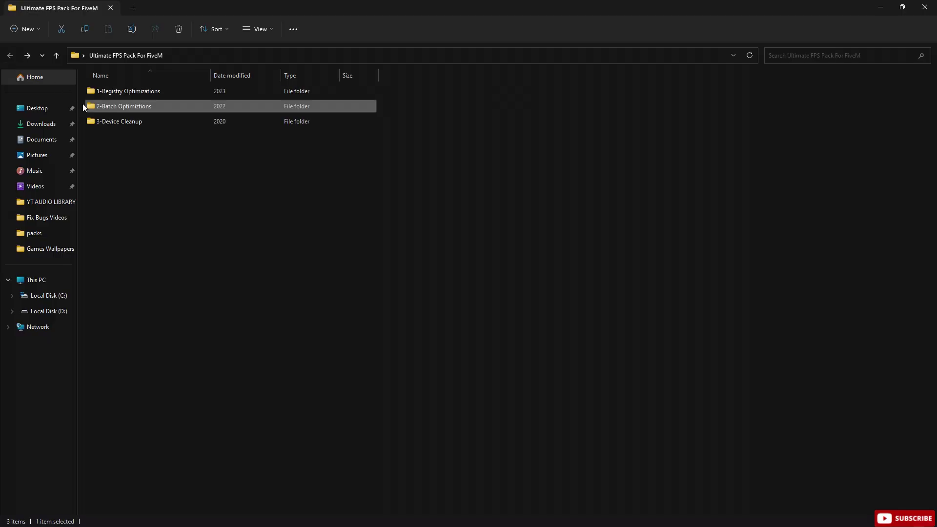
click(108, 124)
Launch DeviceCleanup from the '3-Device Cleanup' folder and delete all 36 non-present devices.
double_click(121, 125)
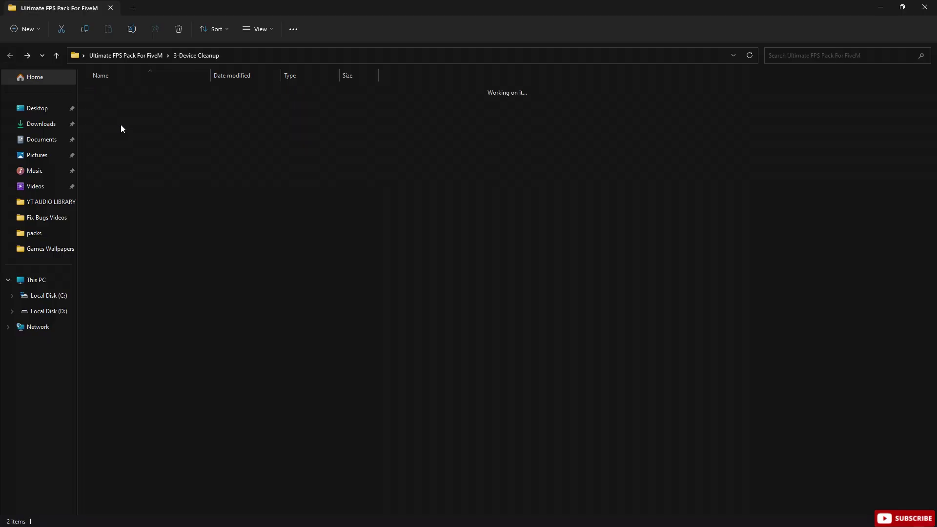
double_click(106, 92)
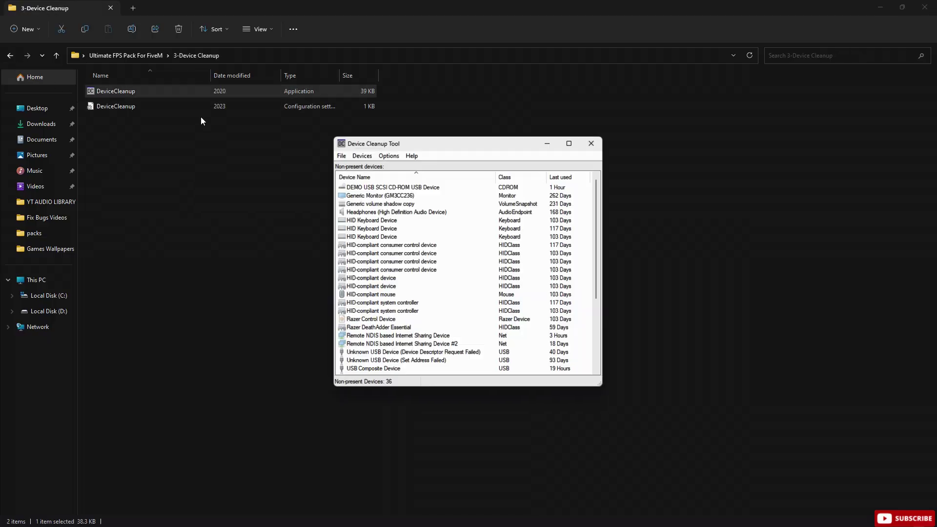
scroll(586, 254, down, 5)
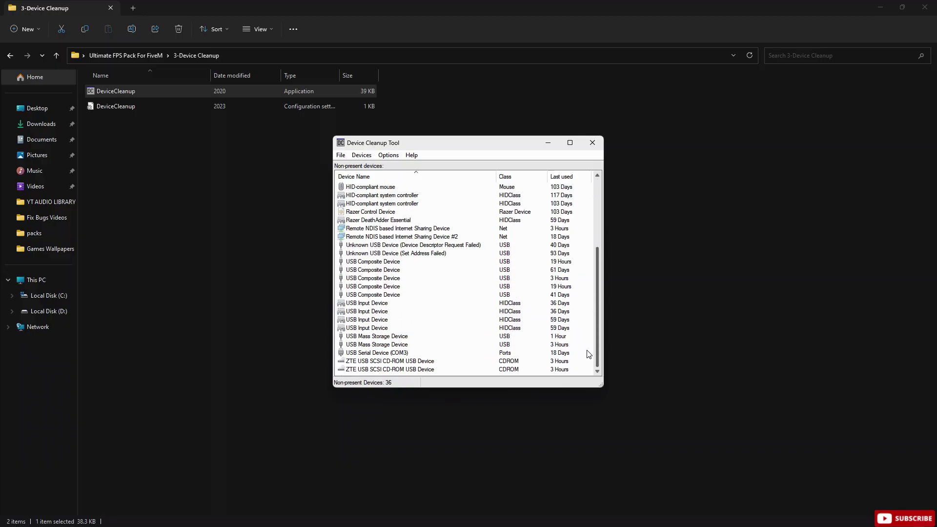
scroll(579, 294, up, 5)
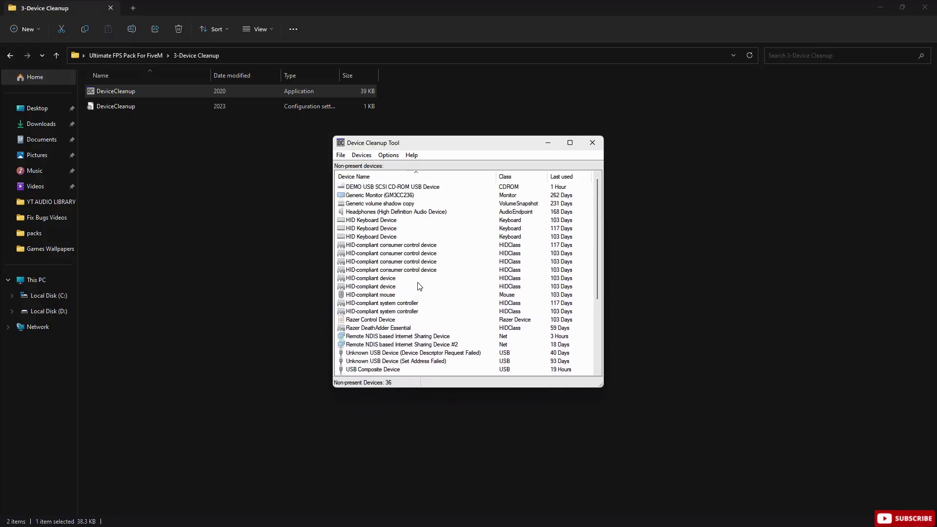
scroll(383, 262, down, 5)
scroll(383, 262, down, 3)
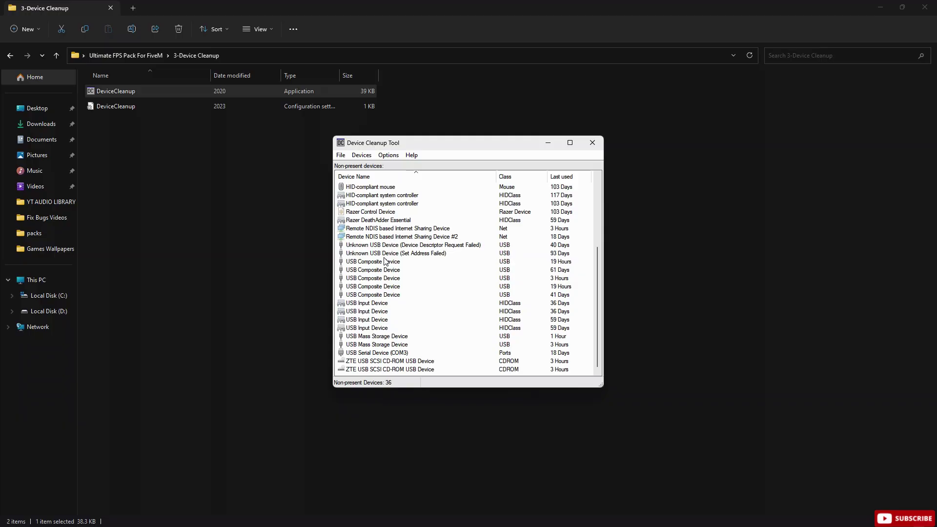
scroll(382, 262, up, 8)
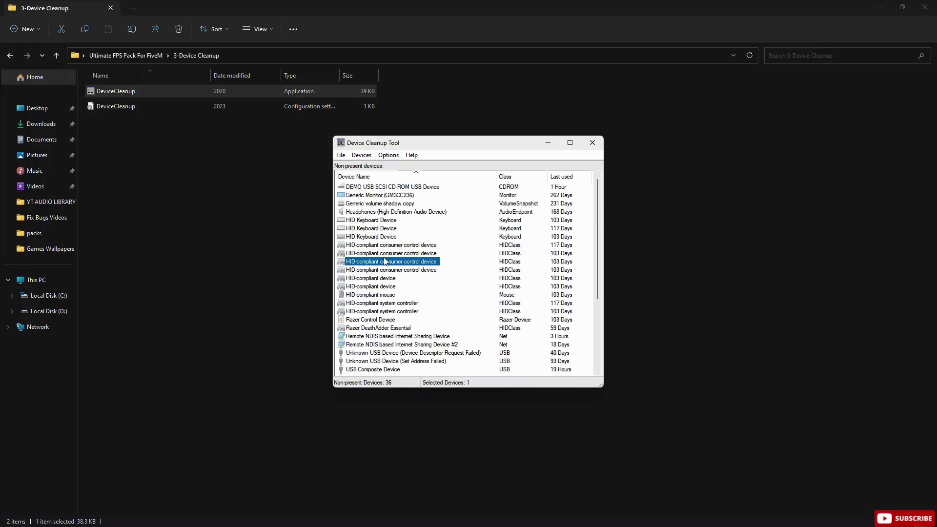
key(ctrl+a)
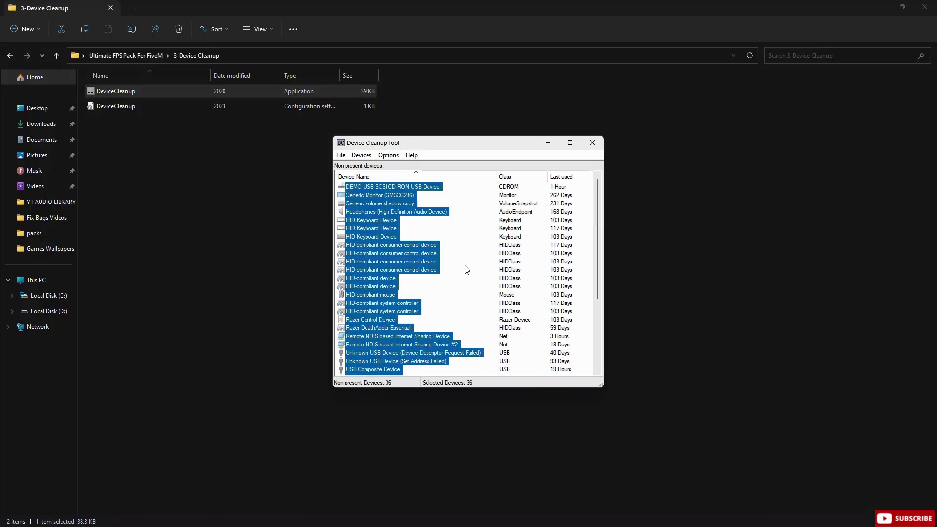
key(Delete)
drag(444, 141, 272, 133)
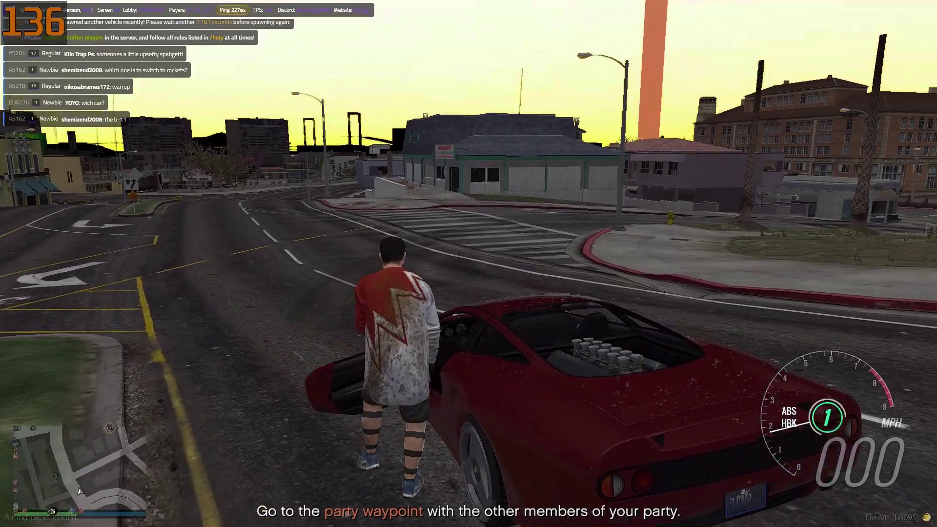
Review the FiveM Graphics settings list from the pause menu.
key(Escape)
click(617, 111)
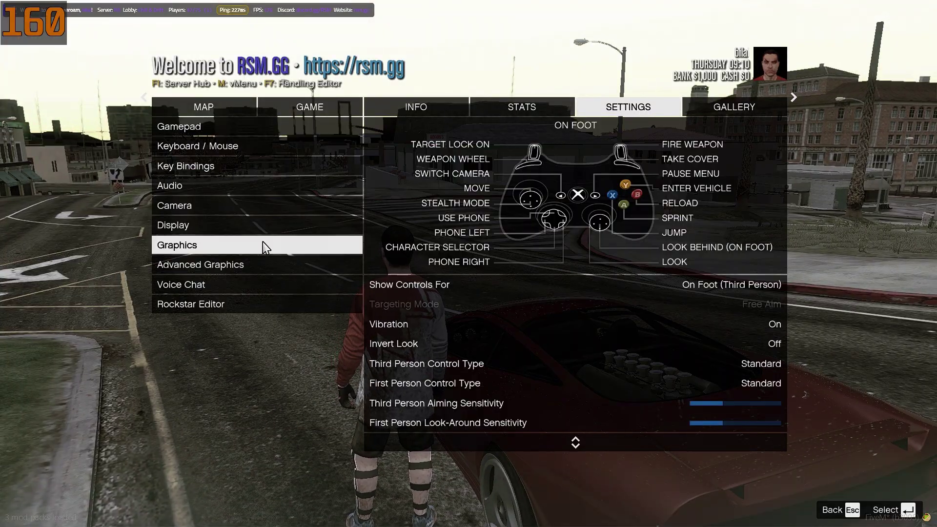
click(263, 242)
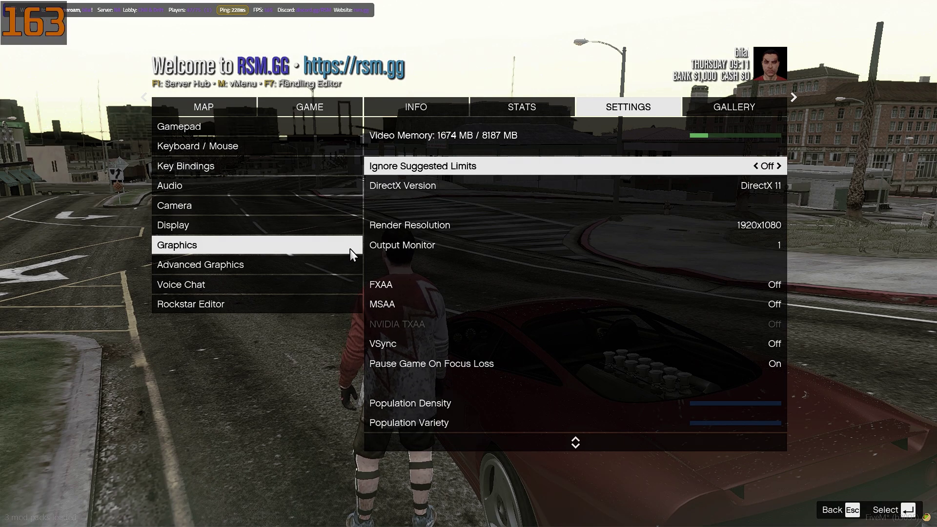
key(Down)
key(Down)
key(Down)
key(Down)
key(Down)
key(Down)
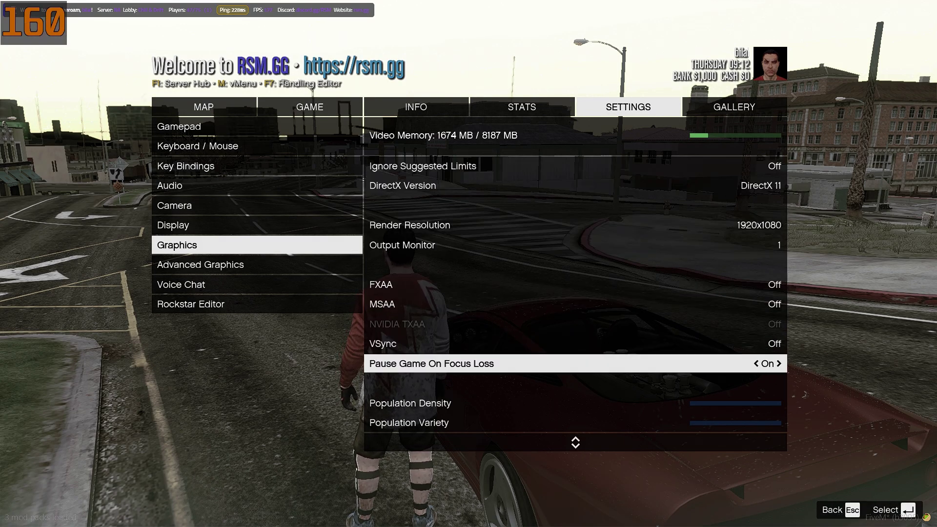
key(Down)
key(Down)
key(Down)
key(Down)
key(Down)
key(Down)
key(Down)
key(Down)
key(Down)
key(Down)
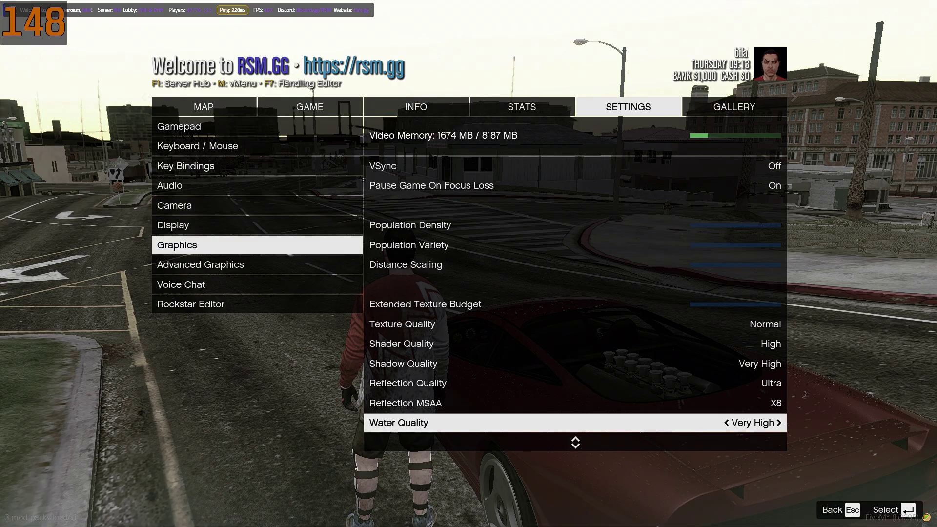
key(Down)
key(Down)
key(Down)
key(Down)
key(Down)
key(Down)
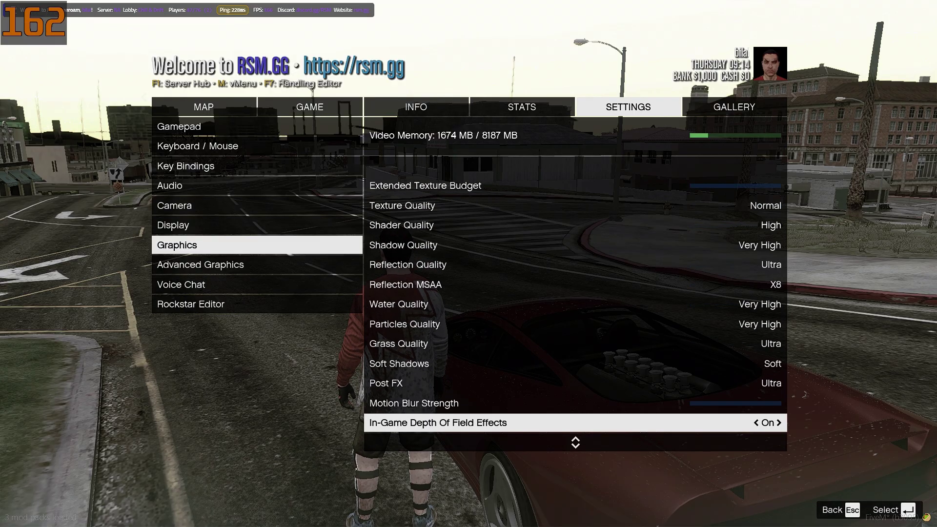
key(Down)
key(Down)
key(Down)
key(Down)
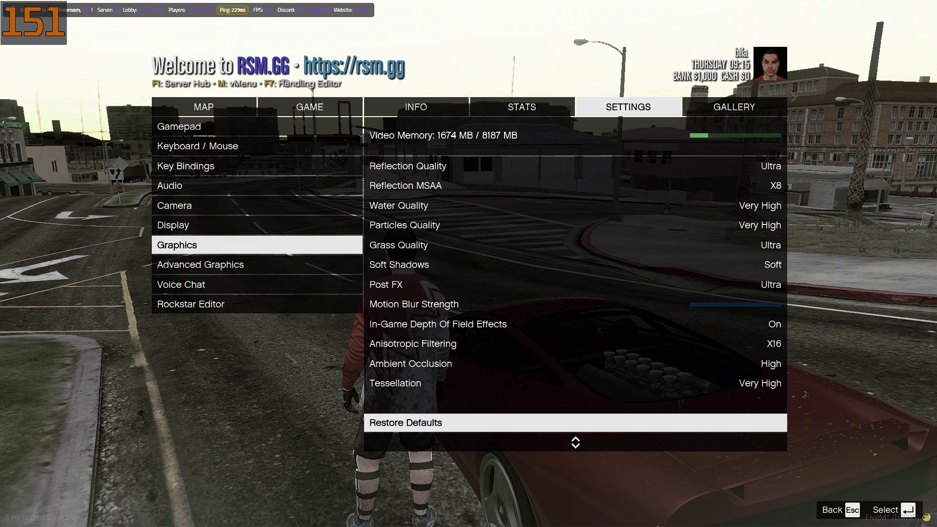
key(Escape)
key(Escape)
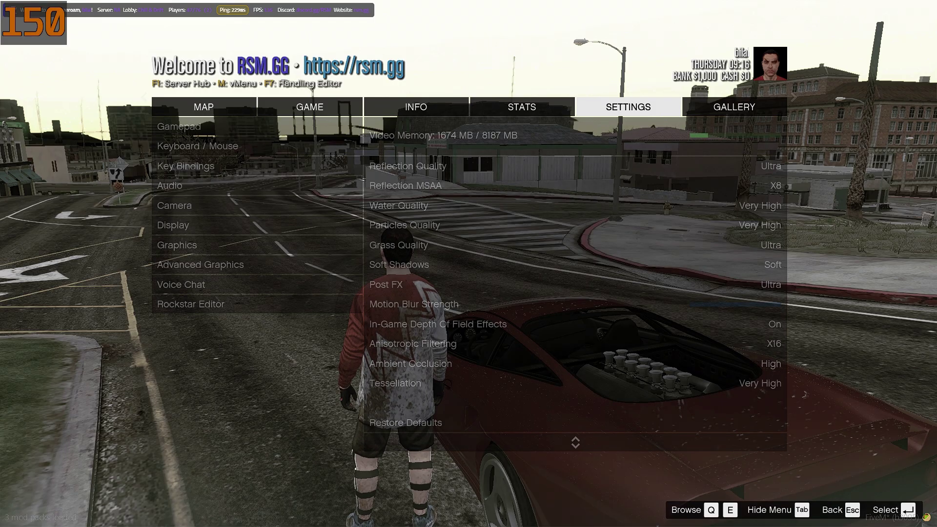
key(Escape)
Confirm long shadows, high-resolution shadows and high-detail streaming are Off in Advanced Graphics.
key(Left)
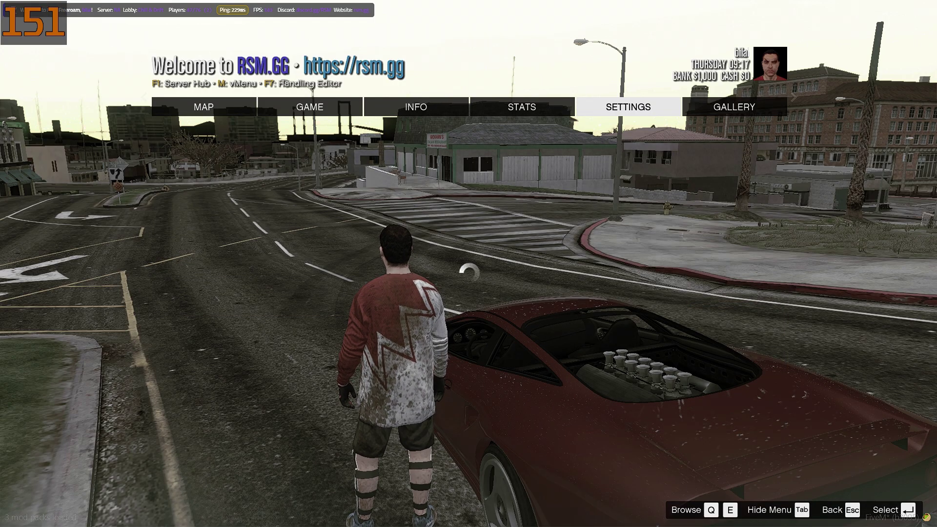
key(Return)
key(Return)
key(Down)
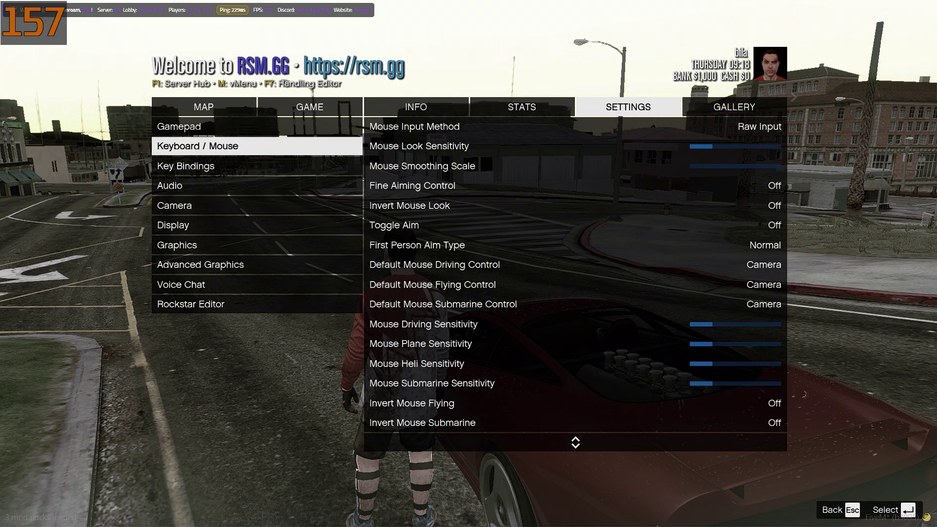
key(Down)
key(Down)
key(Down)
key(Down)
key(Down)
key(Return)
key(Down)
key(Down)
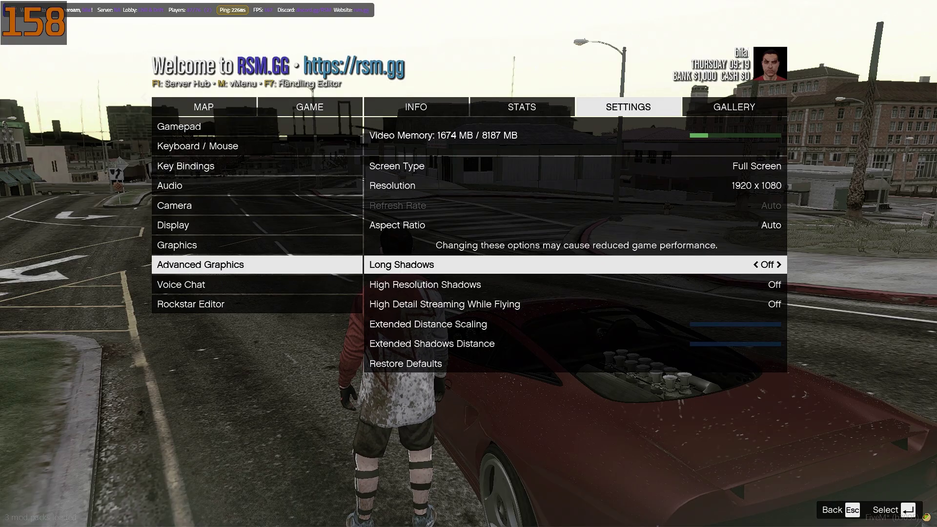
key(Down)
key(Down)
key(Down)
key(Down)
key(Down)
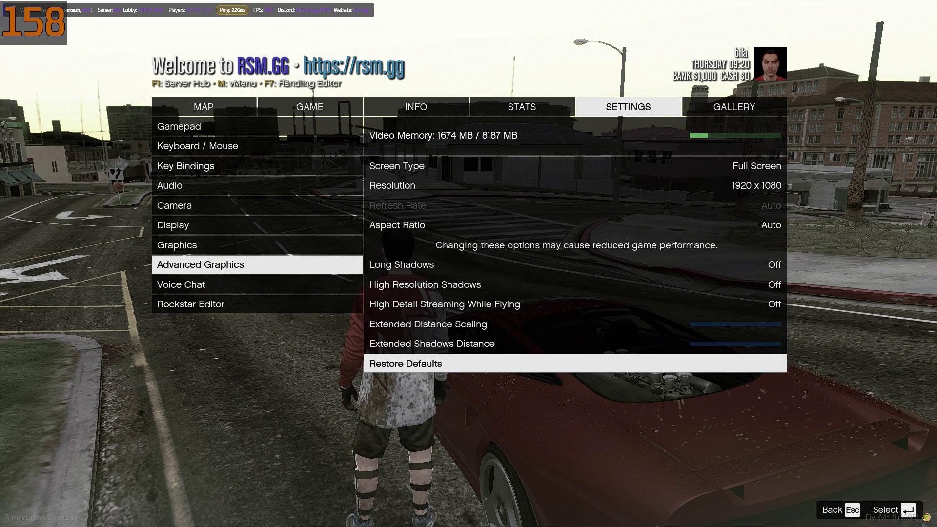
key(Escape)
key(Escape)
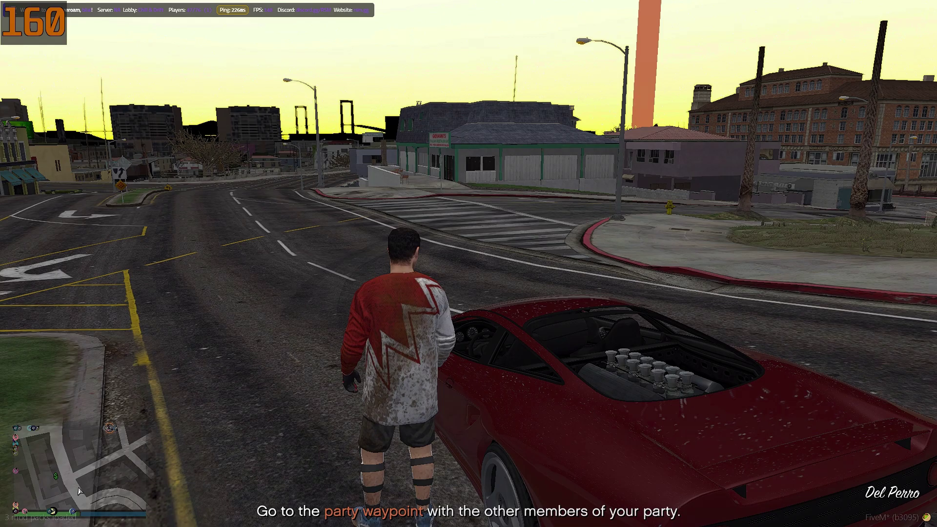
Get into the red sports car and speed along Conquistador St.
key(f)
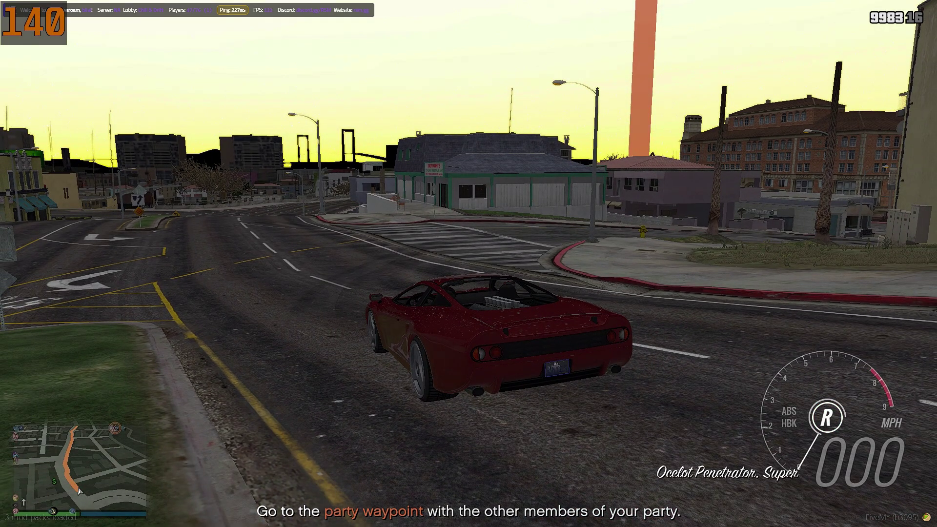
key(w)
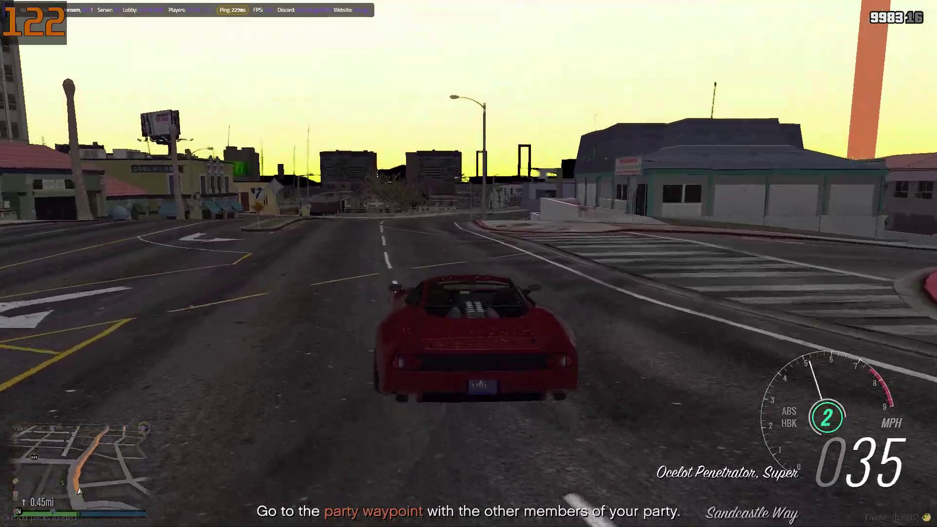
key(w)
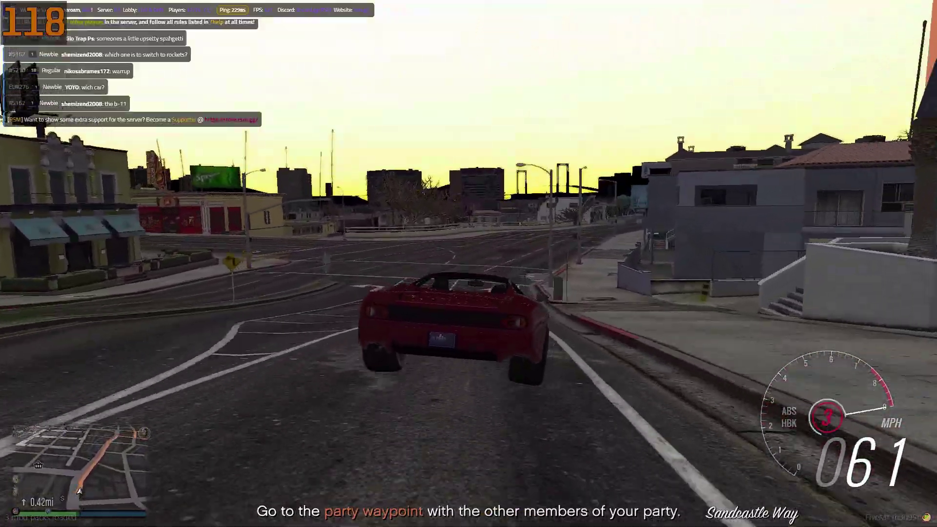
key(w)
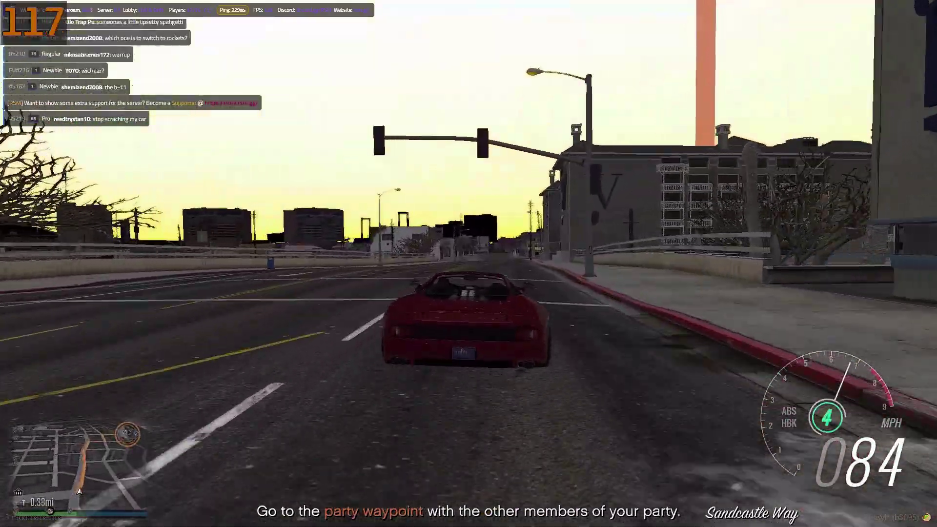
key(w)
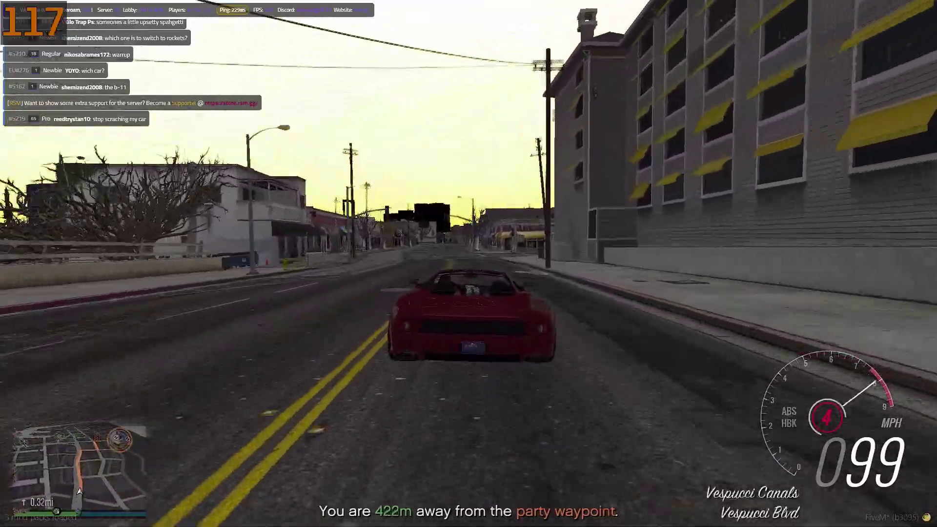
key(w)
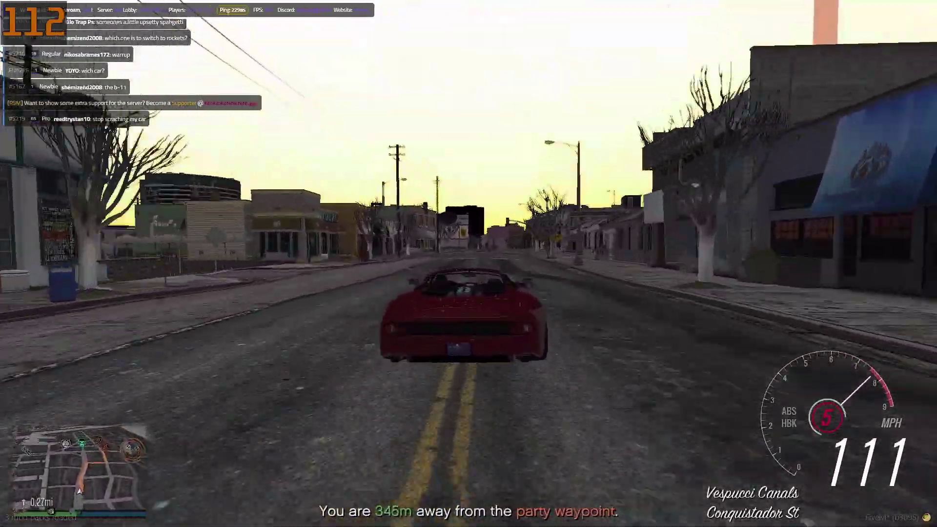
key(s)
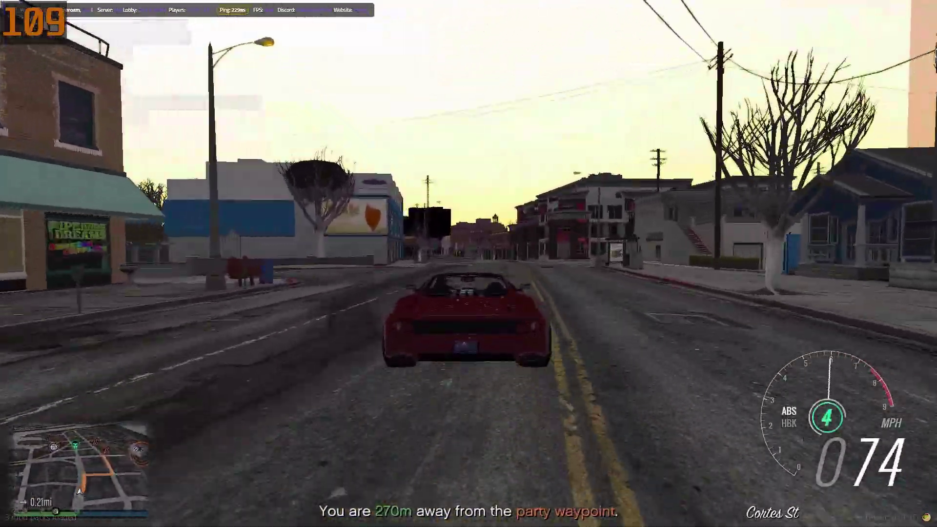
Drift onto Vitus St, Magellan Ave and Palomino Ave toward the beach.
key(d)
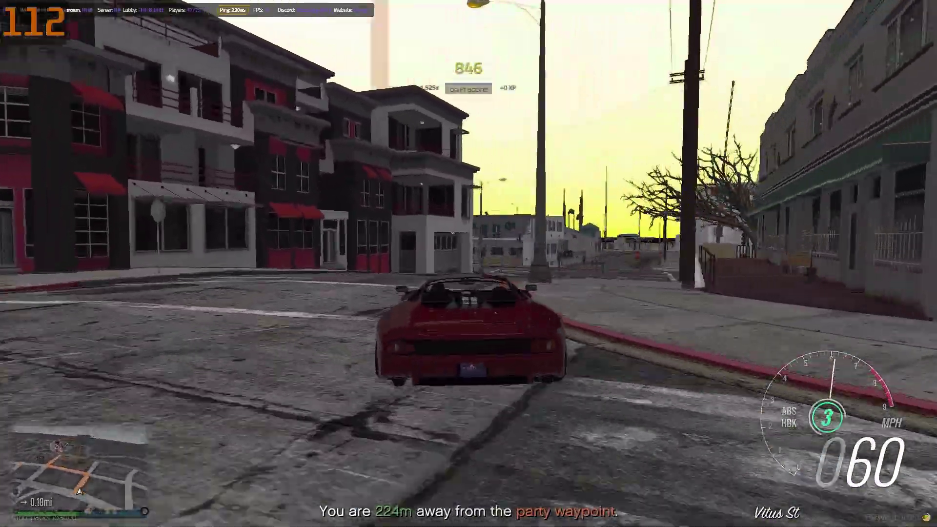
key(w)
key(a)
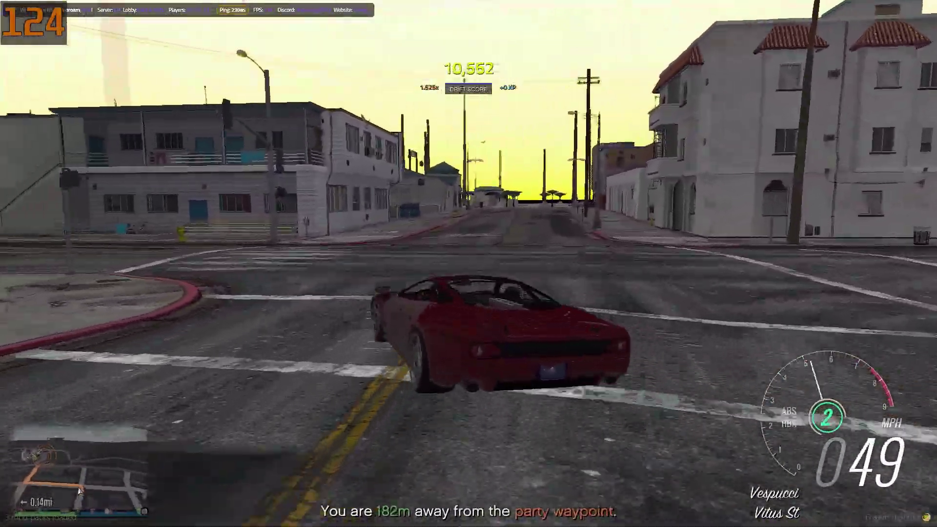
key(w)
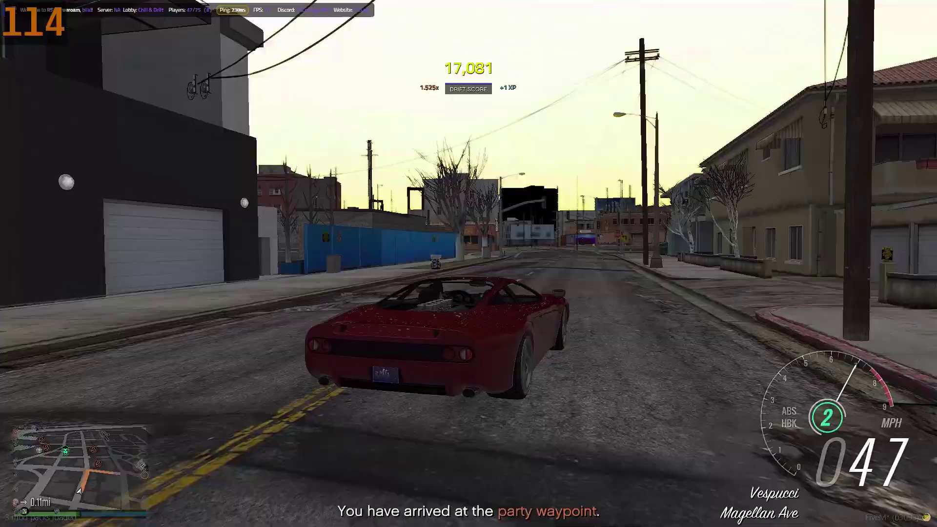
key(w)
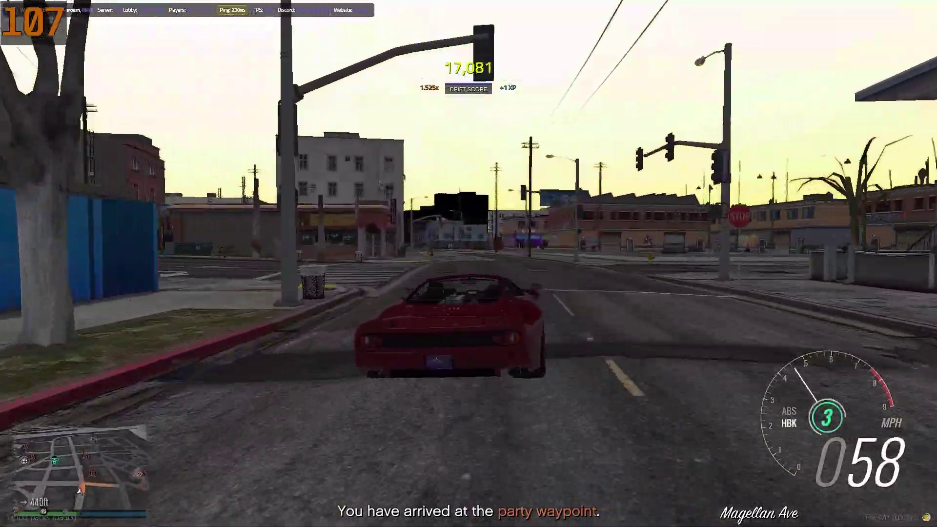
key(a)
key(a)
key(w)
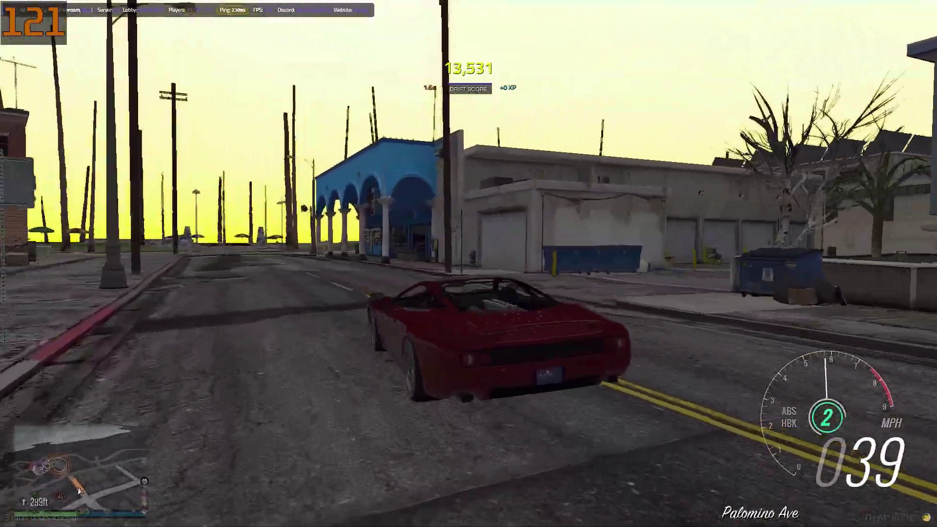
key(w)
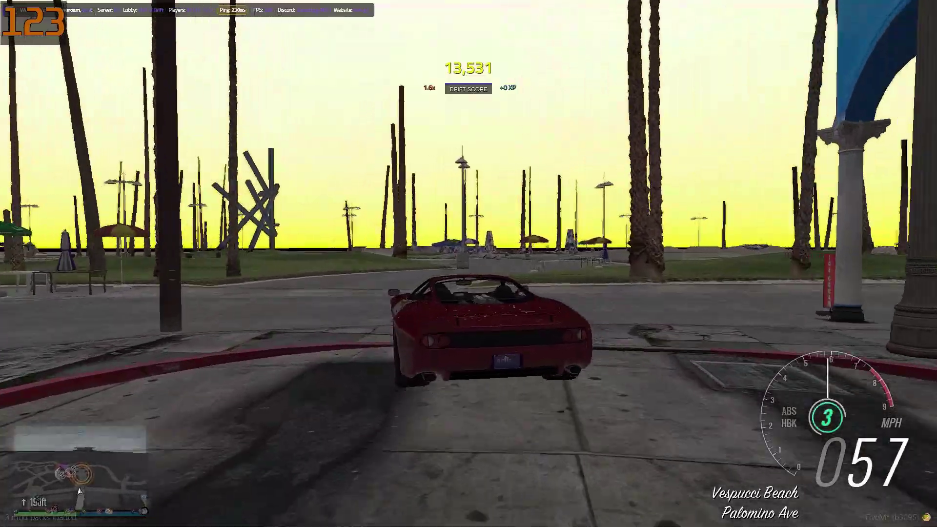
Drift into the Vespucci Beach lot and maneuver the car into a parking spot.
key(w)
key(d)
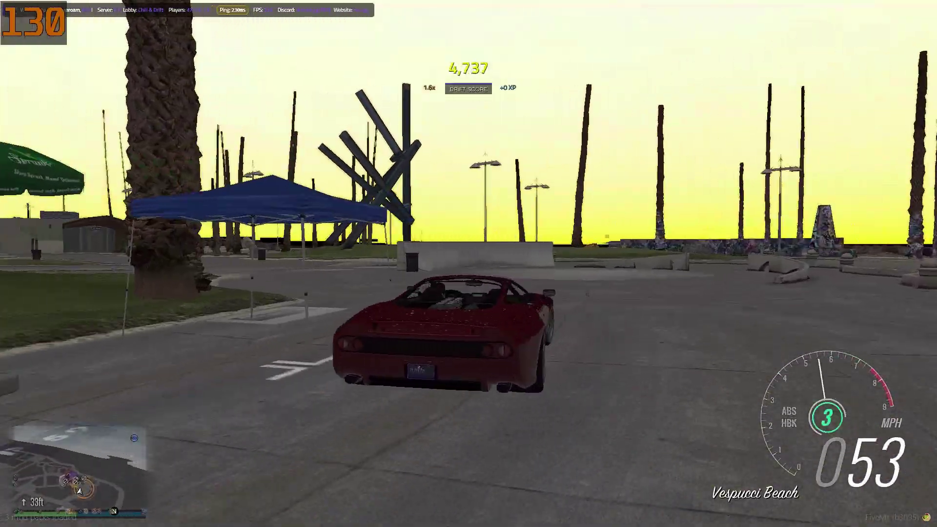
key(s)
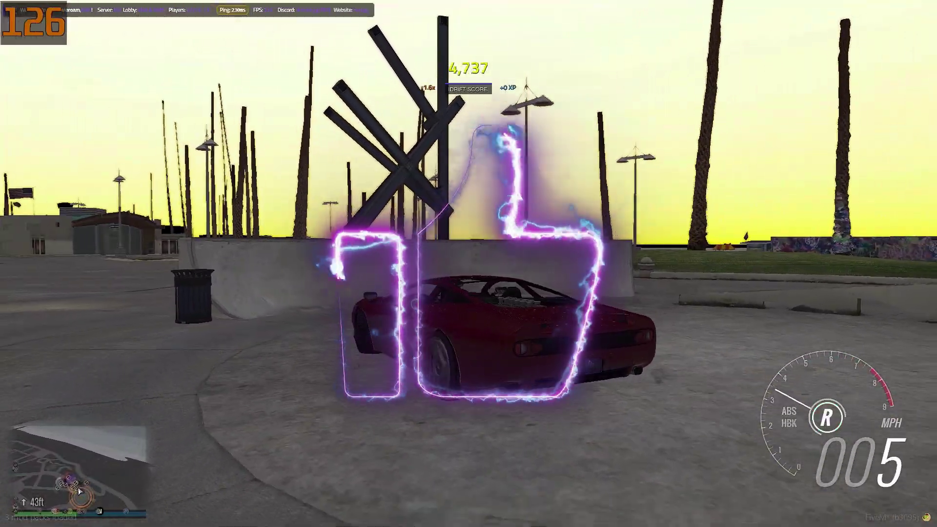
key(s)
key(w)
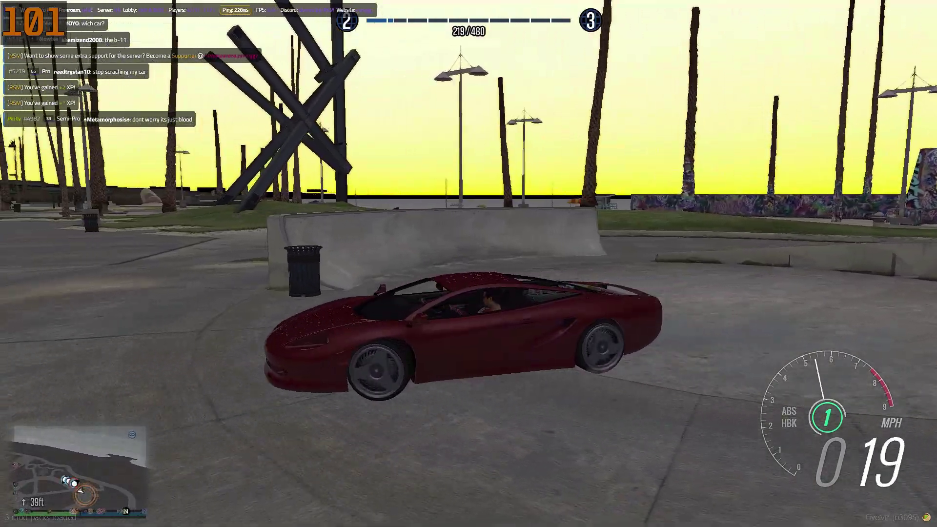
key(s)
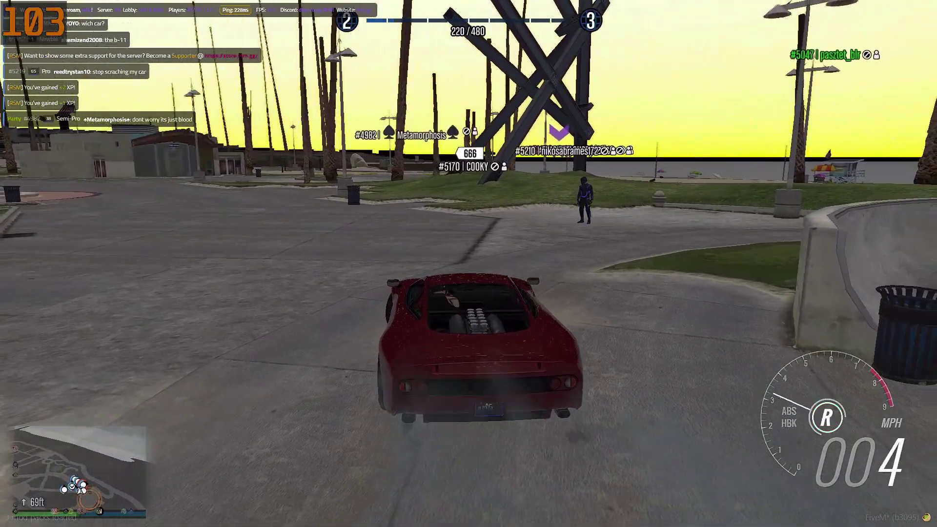
key(w)
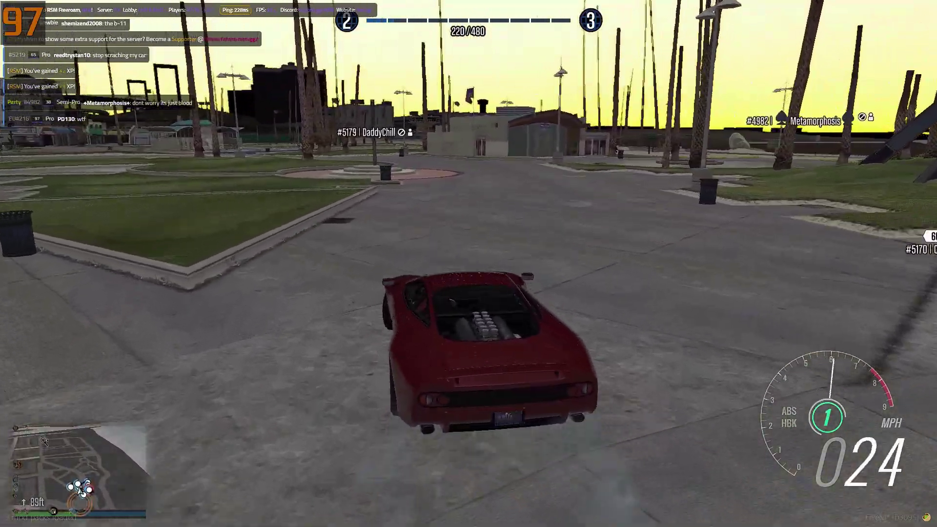
Exit the red sports car and run across the Vespucci Beach plaza toward the boardwalk.
key(s)
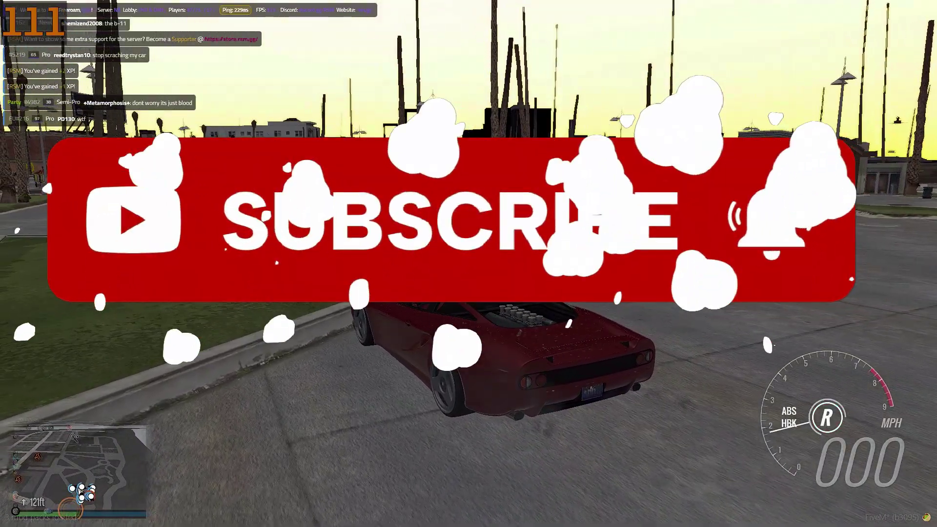
key(f)
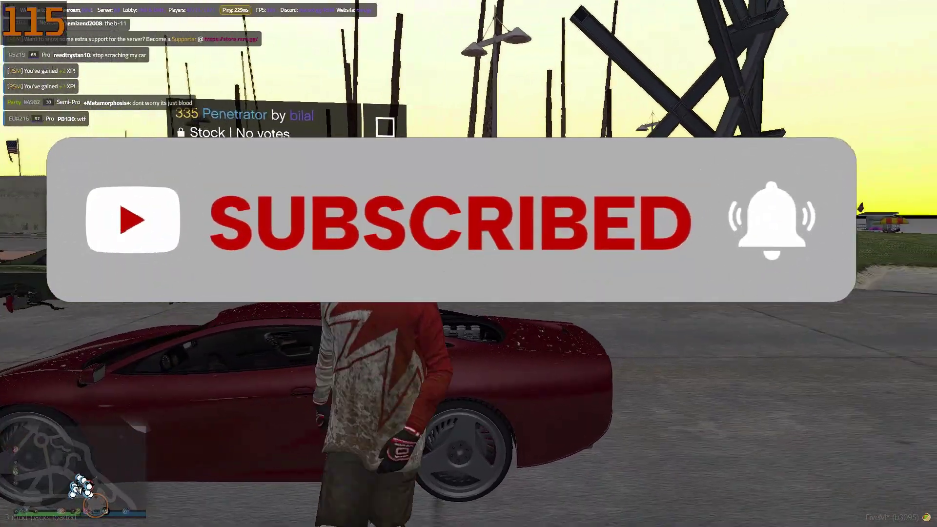
key(w)
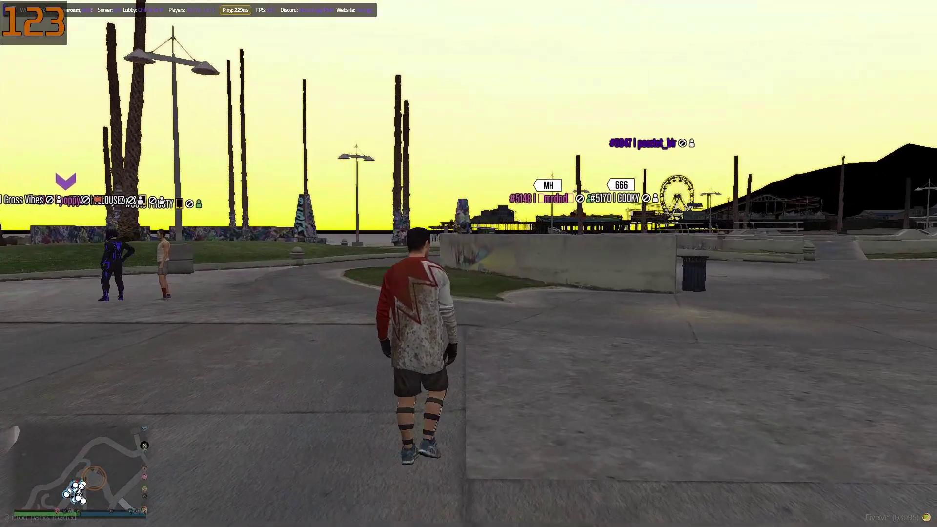
key(w)
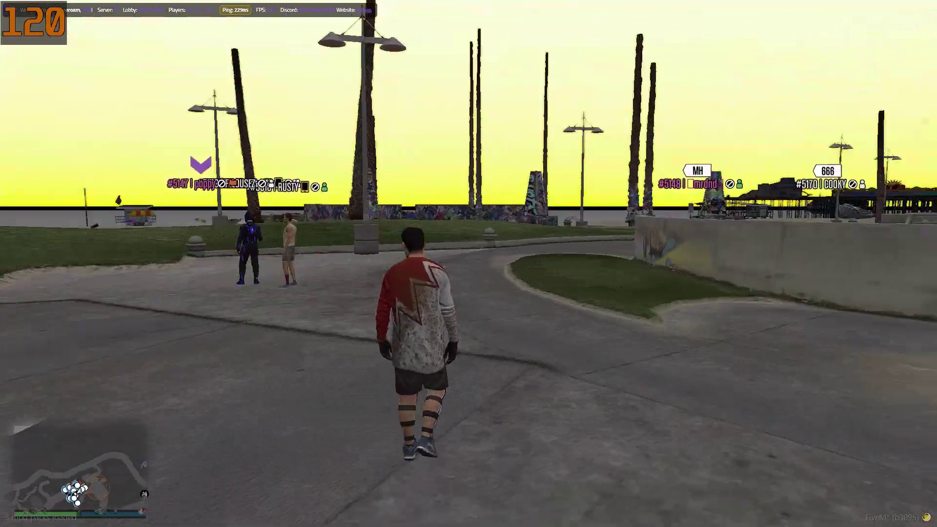